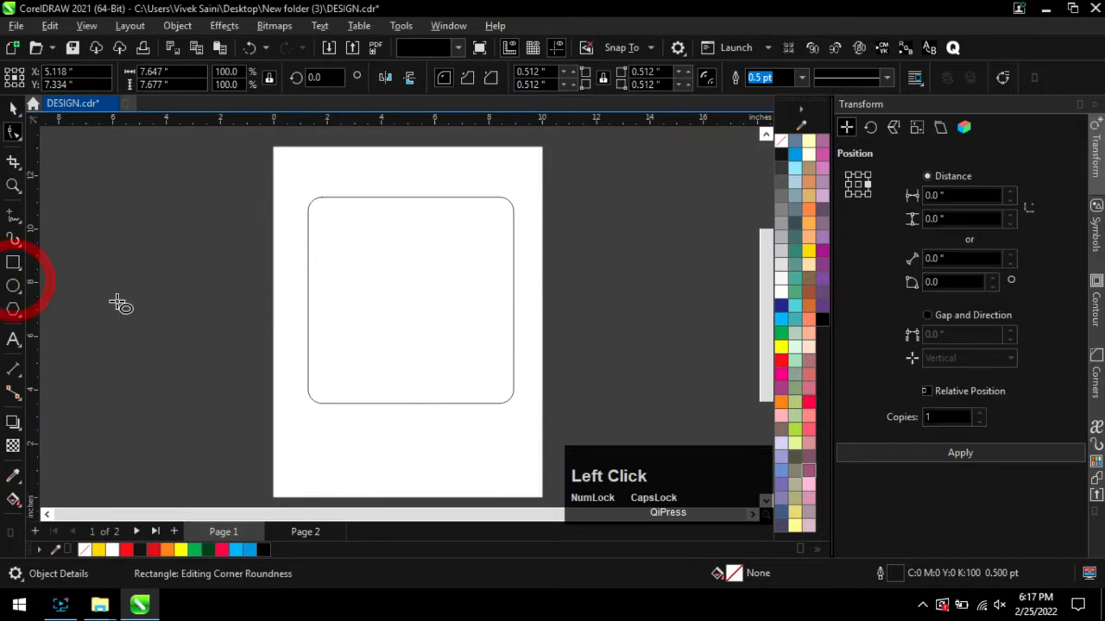
Draw an ellipse about 9.36 in wide across the rounded rectangle's lower part and centre it horizontally with the rectangle.
drag(281, 342, 542, 450)
shift+click(488, 303)
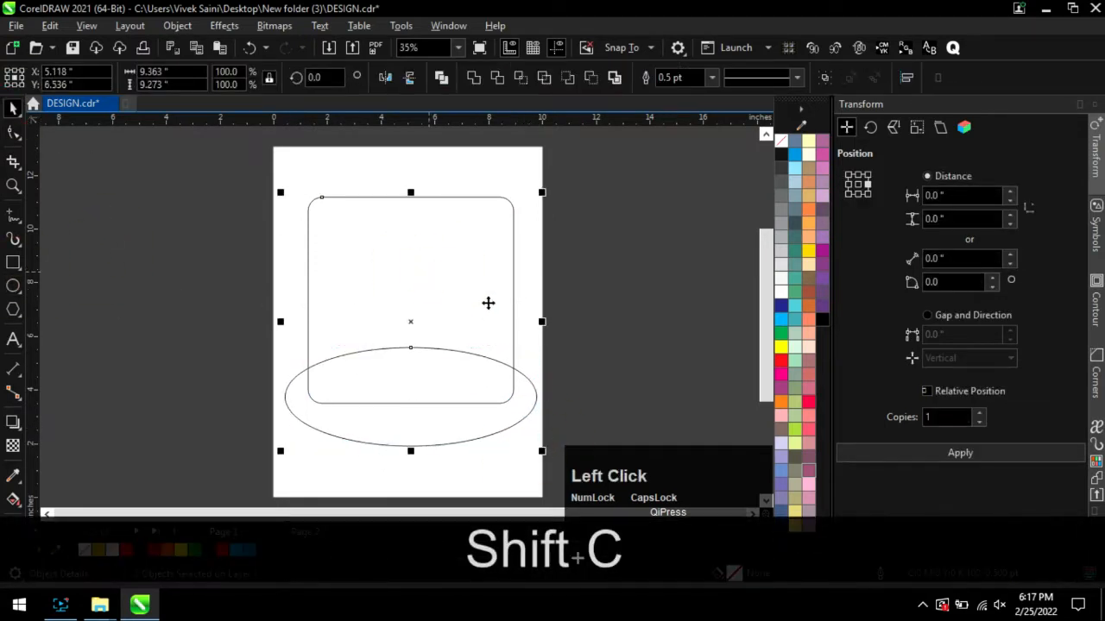
click(963, 453)
Draw a smaller ellipse overlapping the large ellipse's lower edge and centre the two ellipses horizontally.
drag(542, 343, 484, 361)
scroll(412, 465, up, 2)
drag(438, 434, 399, 441)
shift+click(632, 356)
key(c)
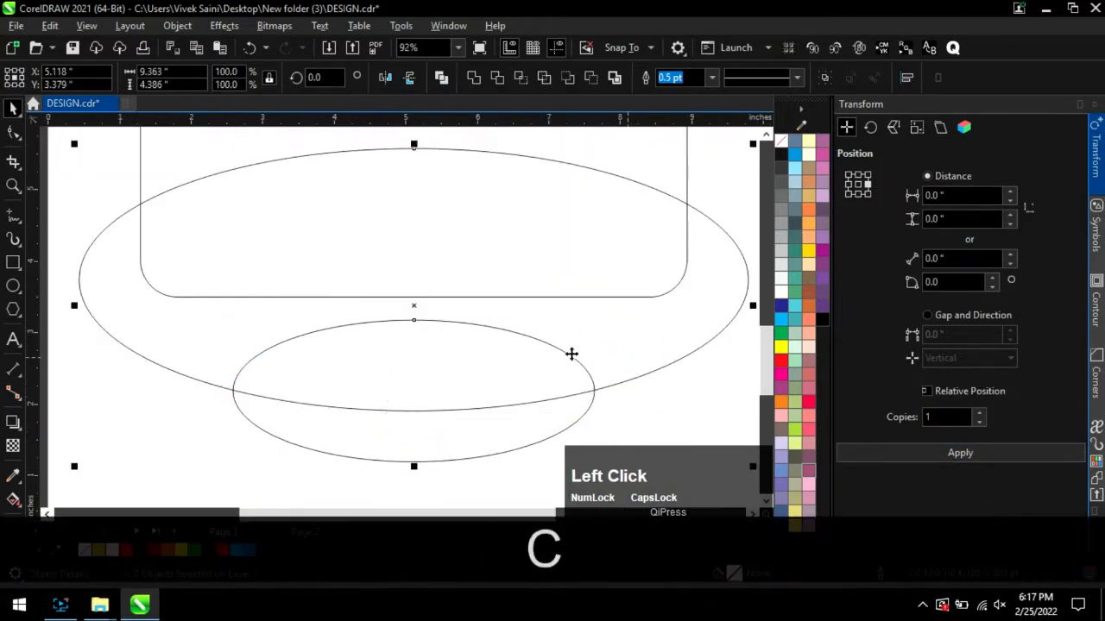
Weld the horizontally centred rounded rectangle and both ellipses into one outline and move it lower on the page.
scroll(518, 397, down, 3)
drag(638, 425, 299, 164)
key(c)
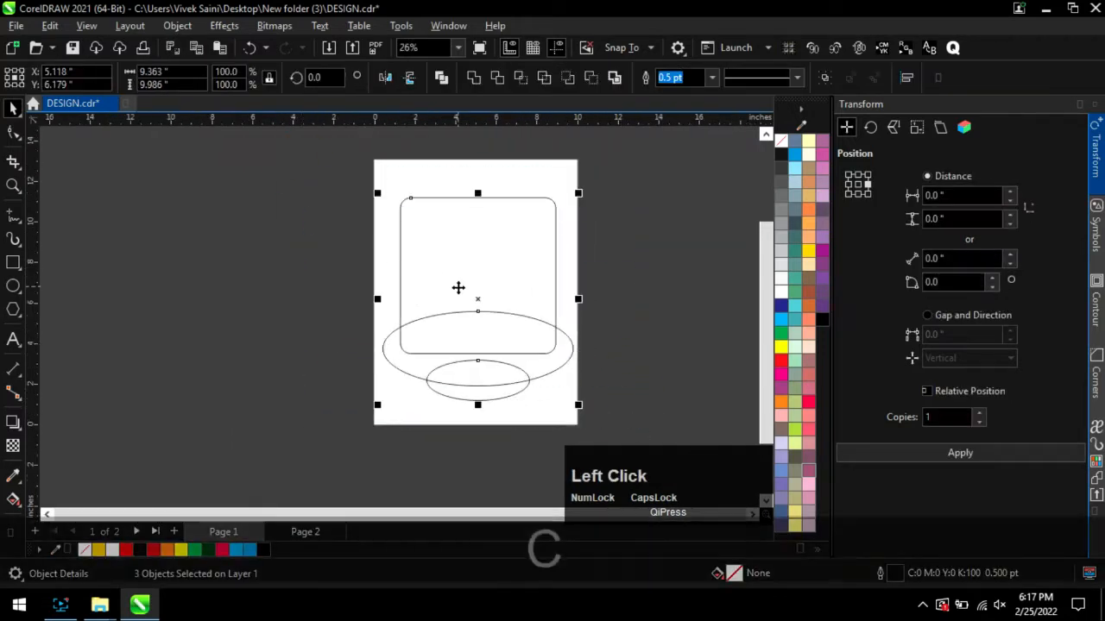
click(474, 79)
click(606, 302)
scroll(529, 297, up, 1)
scroll(496, 267, down, 1)
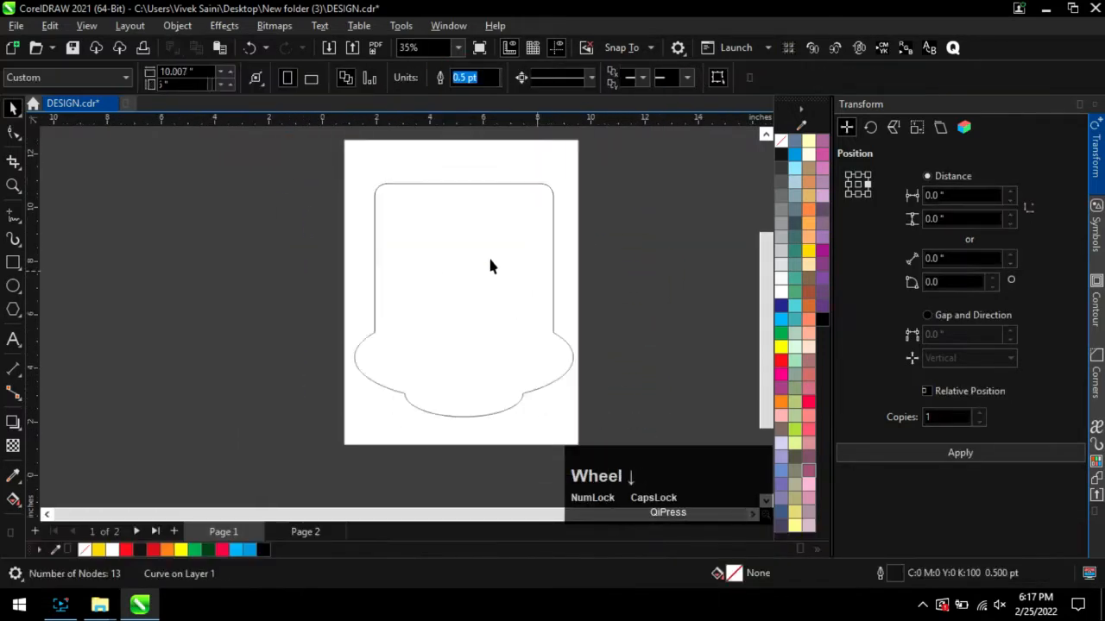
drag(476, 315, 476, 333)
click(612, 333)
Apply a one-step inside contour with a 0.2 in offset to the outline and break the contour apart.
click(523, 348)
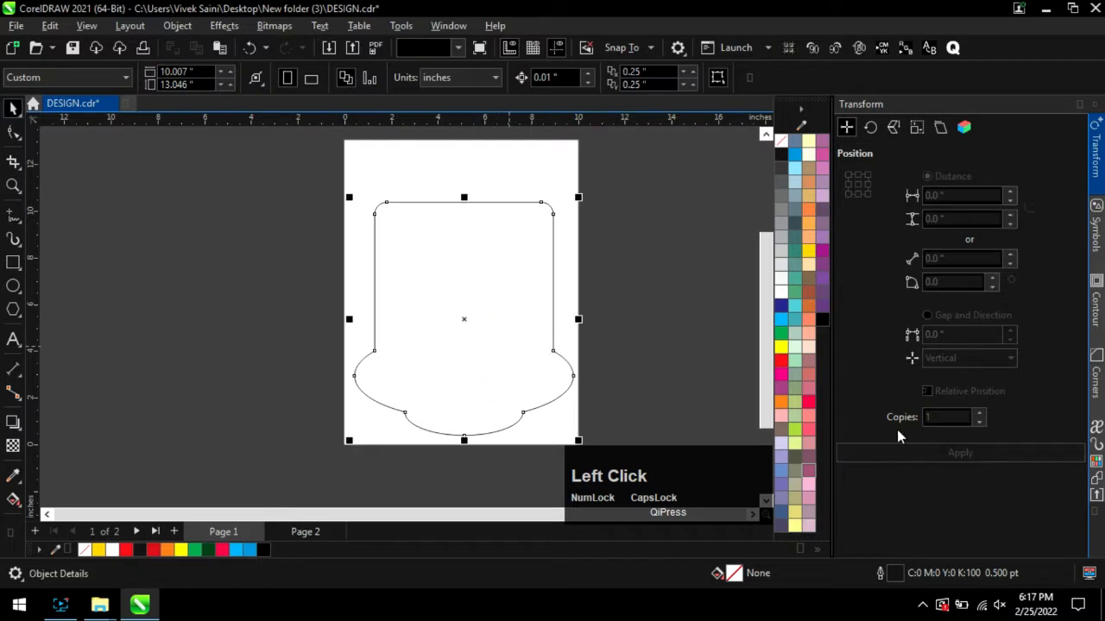
click(1095, 307)
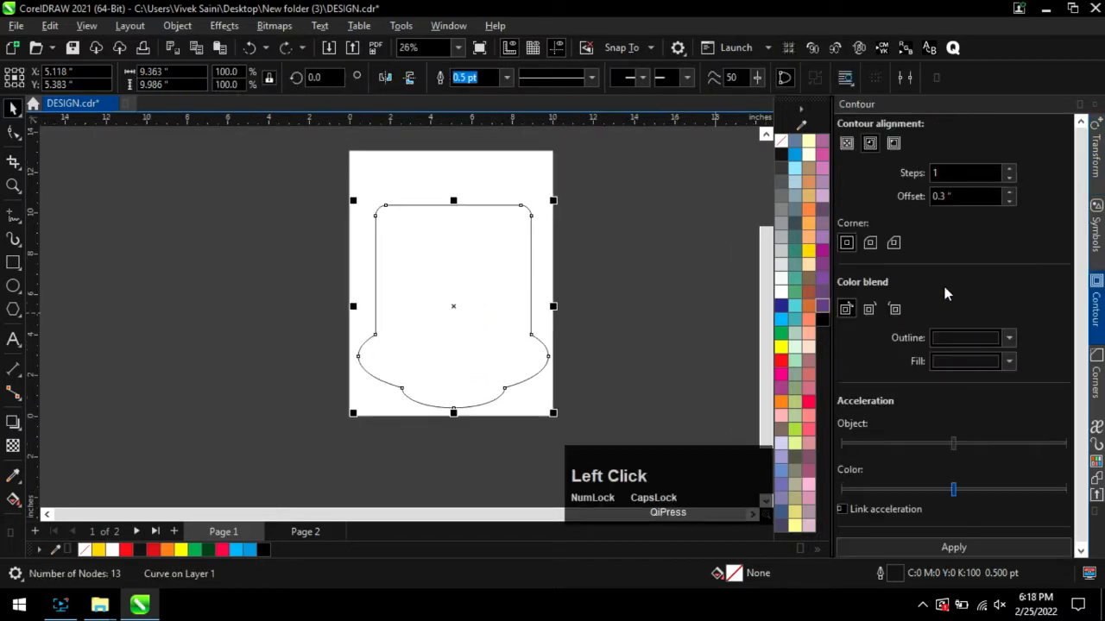
text(2)
click(924, 542)
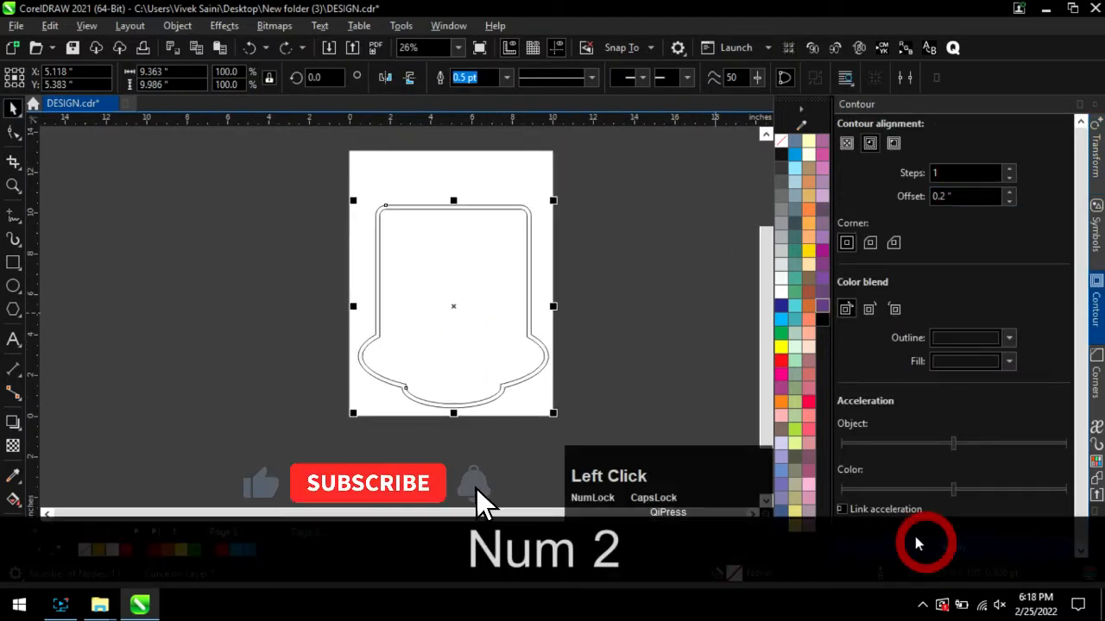
right_click(507, 261)
click(590, 266)
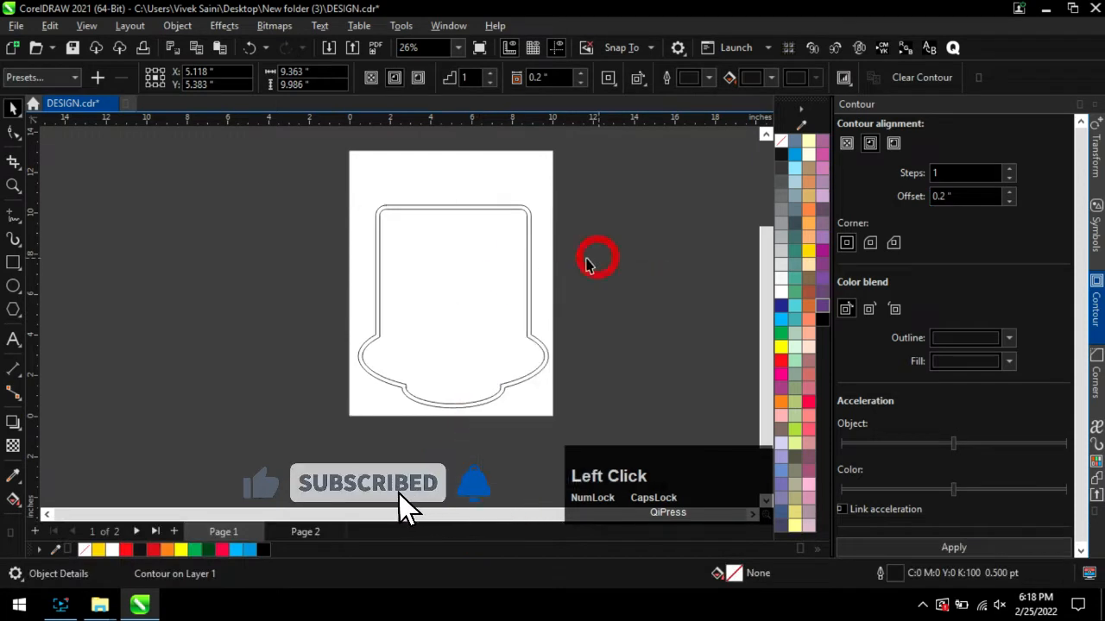
Give the inner outline a linear fountain fill running from yellow at the upper left to orange at the bottom.
scroll(526, 216, up, 1)
click(534, 285)
scroll(437, 303, up, 2)
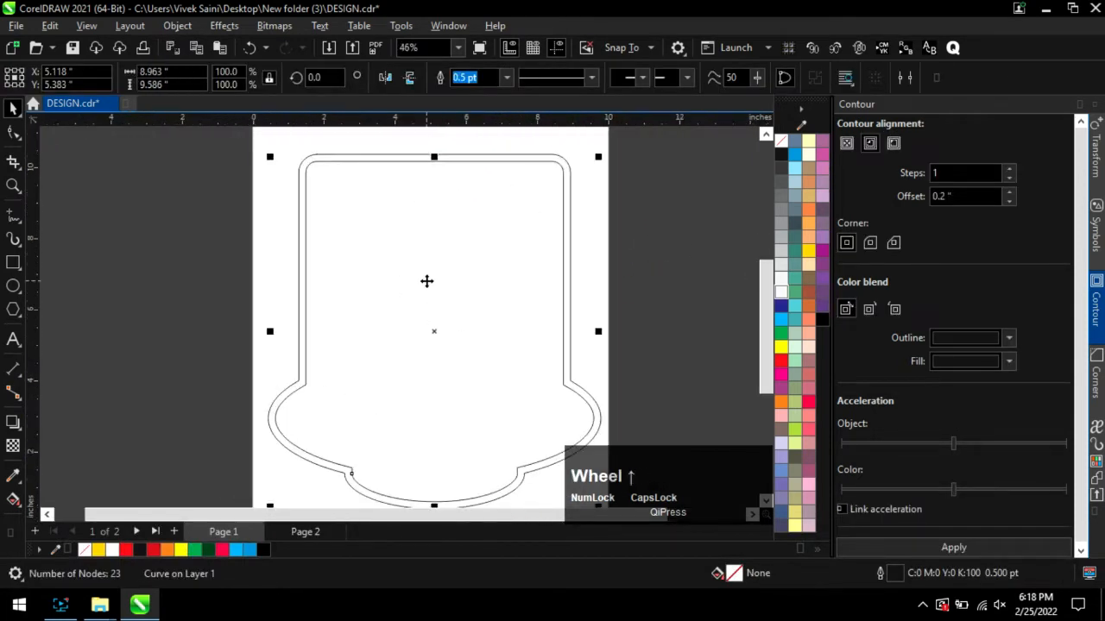
key(g)
drag(325, 173, 468, 484)
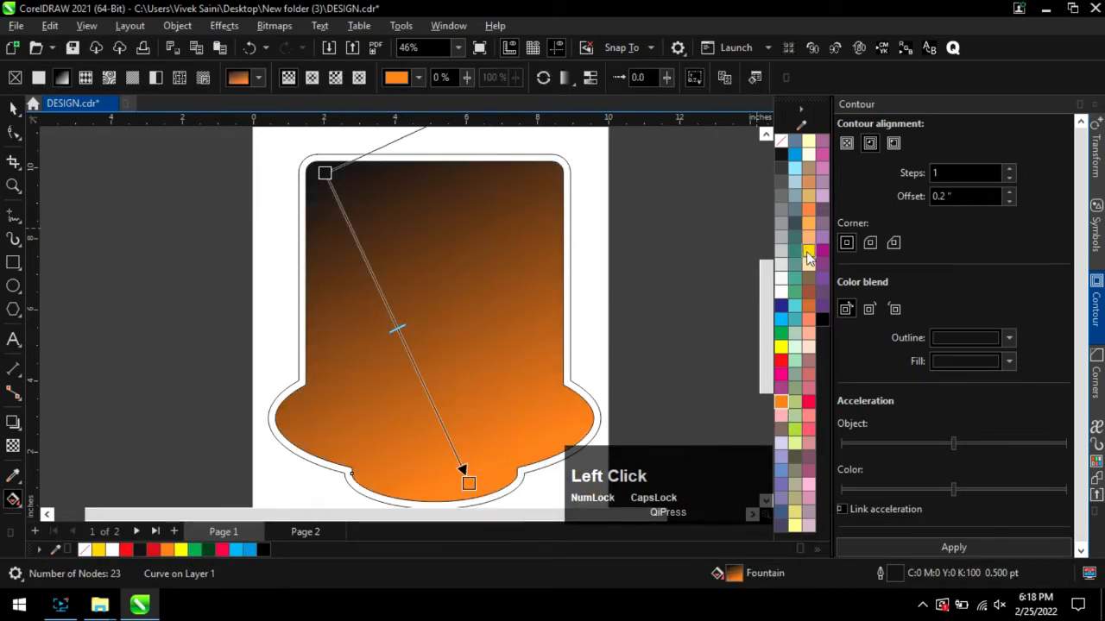
drag(808, 252, 465, 240)
drag(326, 175, 321, 155)
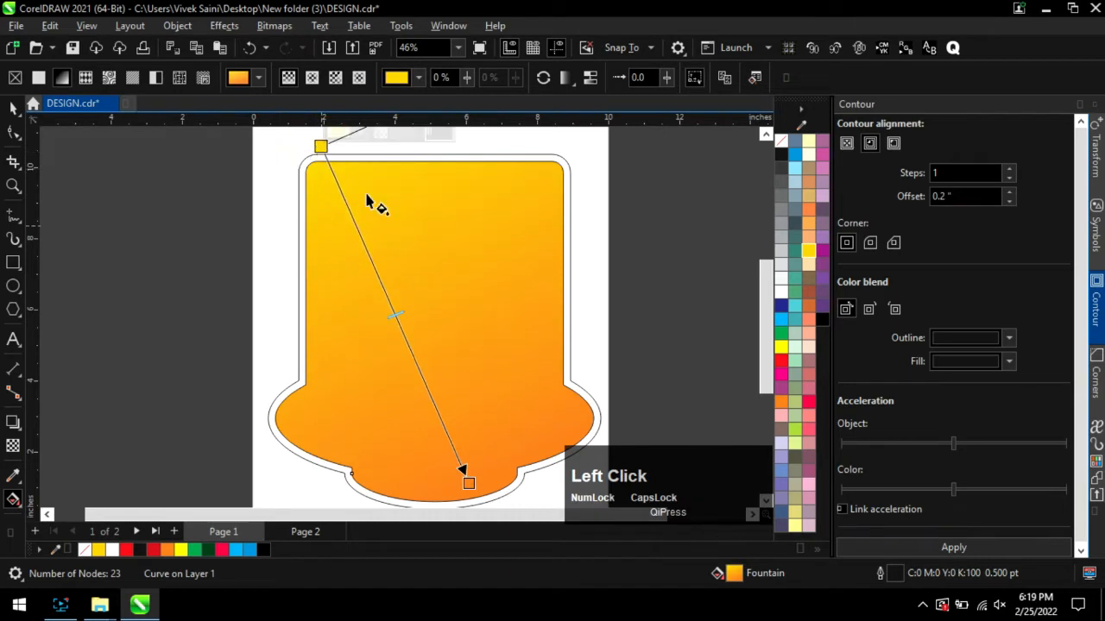
Make the inner shape's gradient run nearly vertically, end it above the lower lobe, and remove the shape's outline.
scroll(345, 173, down, 2)
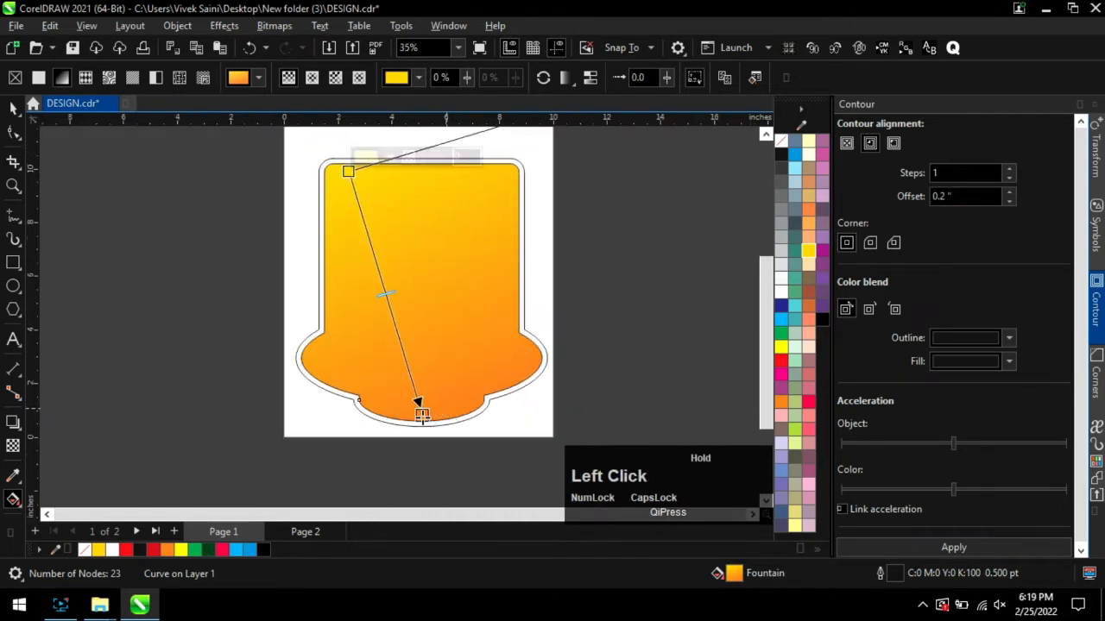
drag(422, 417, 421, 421)
drag(348, 171, 383, 164)
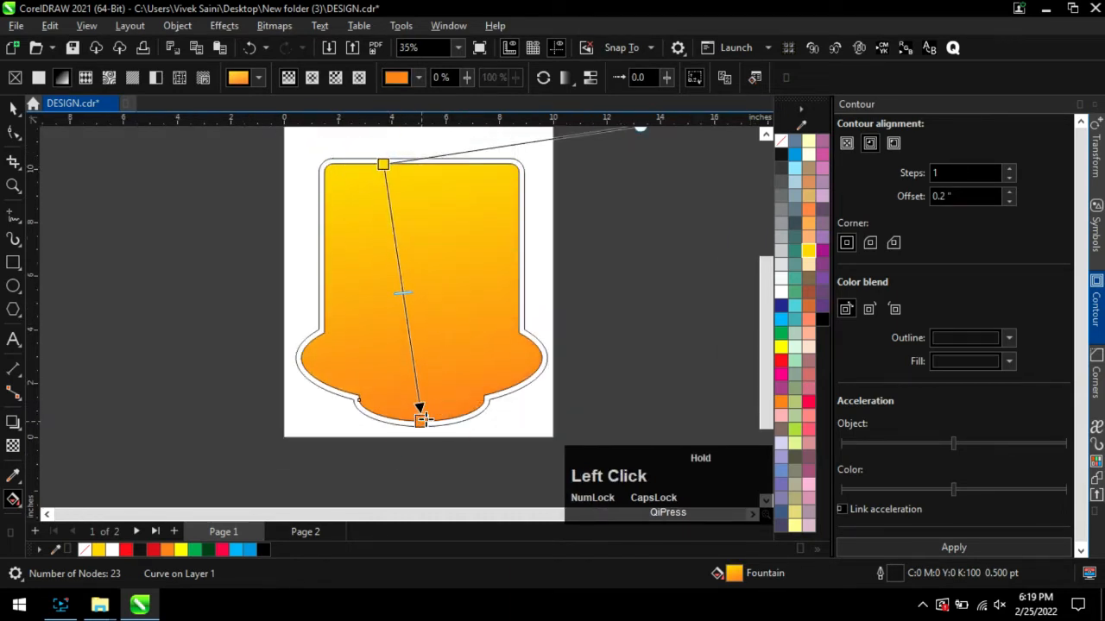
click(415, 364)
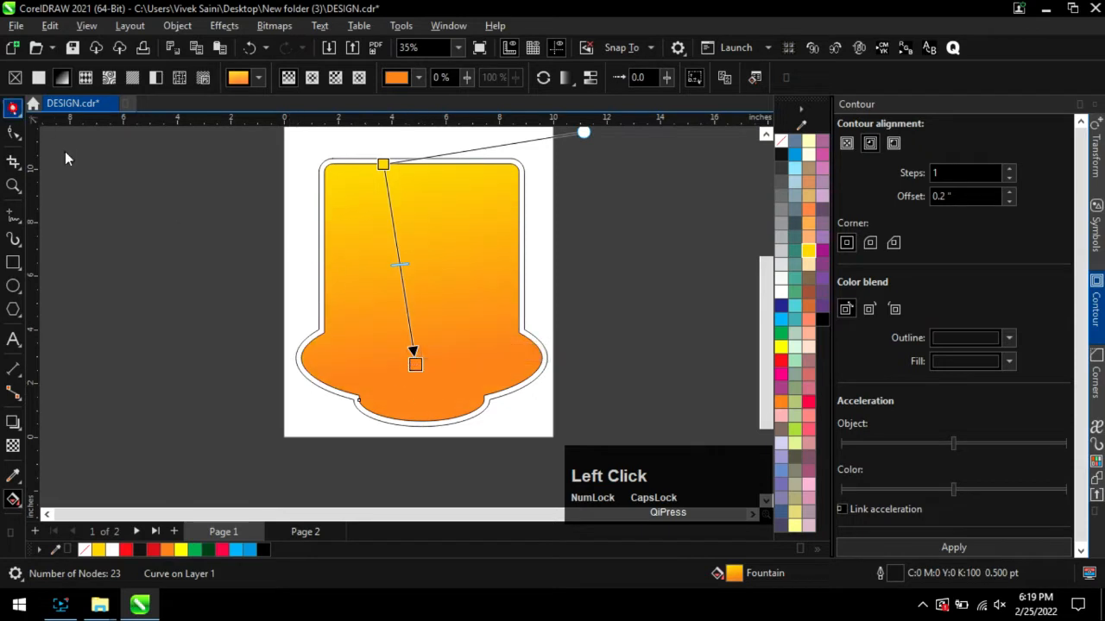
right_click(781, 140)
click(654, 218)
scroll(636, 389, up, 2)
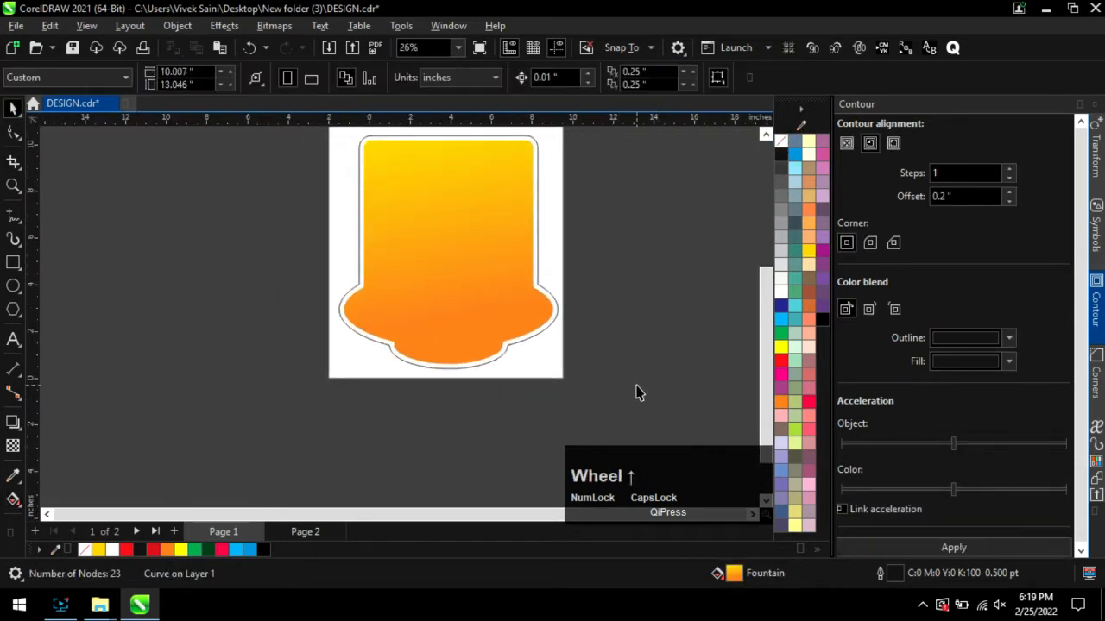
Bring the chef image "Group of 146 Objects" from File Explorer into the CorelDRAW page and place it over the orange shape.
click(99, 605)
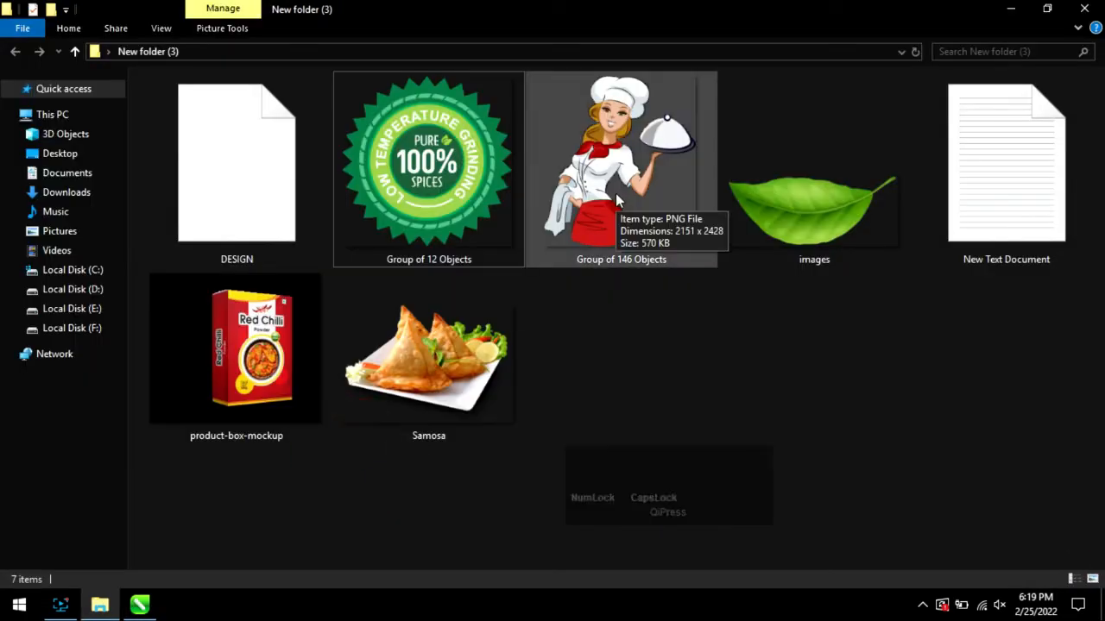
drag(616, 194, 442, 244)
scroll(472, 414, down, 2)
scroll(496, 246, up, 1)
drag(431, 316, 449, 311)
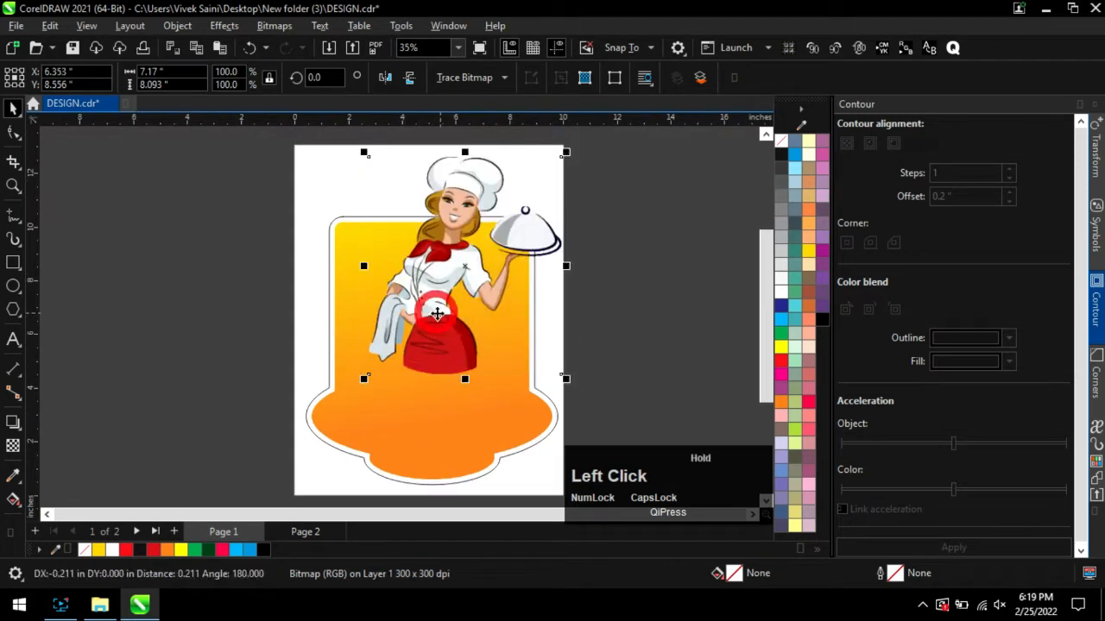
scroll(434, 408, down, 1)
Bring in the product-box-mockup image, shrink it to about 9.4 by 8.2 in, and place it beside the page.
click(99, 604)
drag(274, 385, 372, 440)
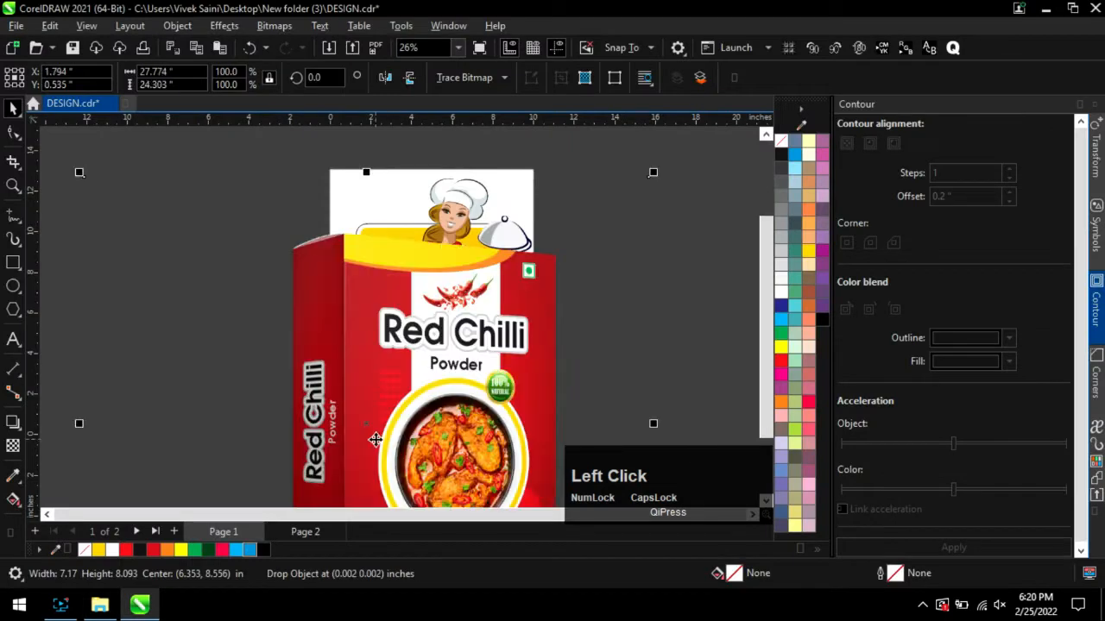
drag(647, 177, 373, 417)
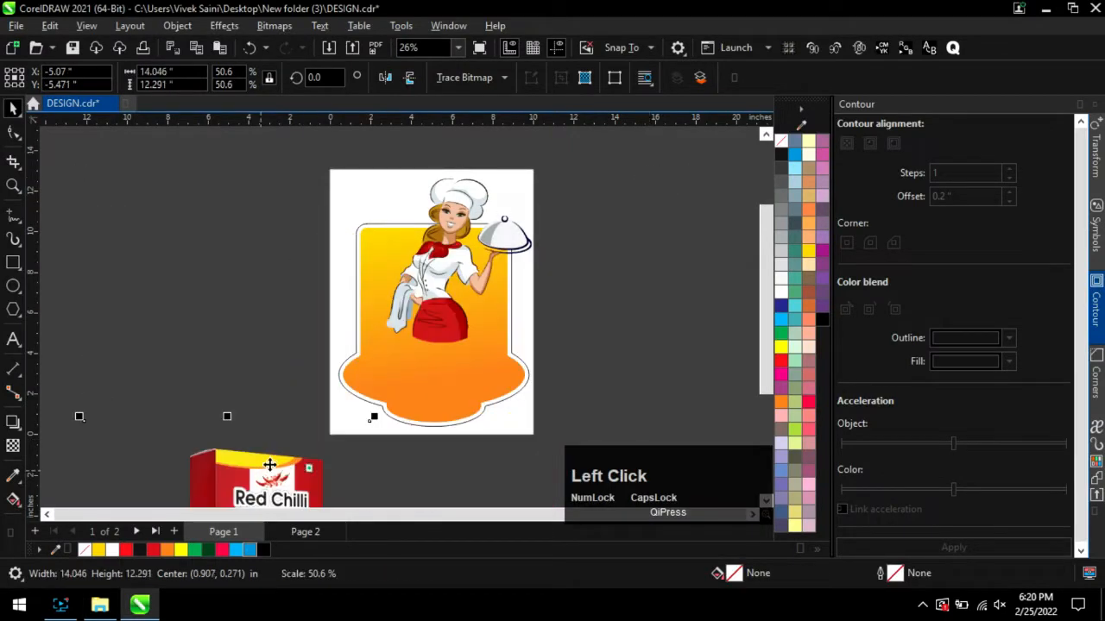
drag(268, 463, 302, 231)
drag(406, 442, 308, 354)
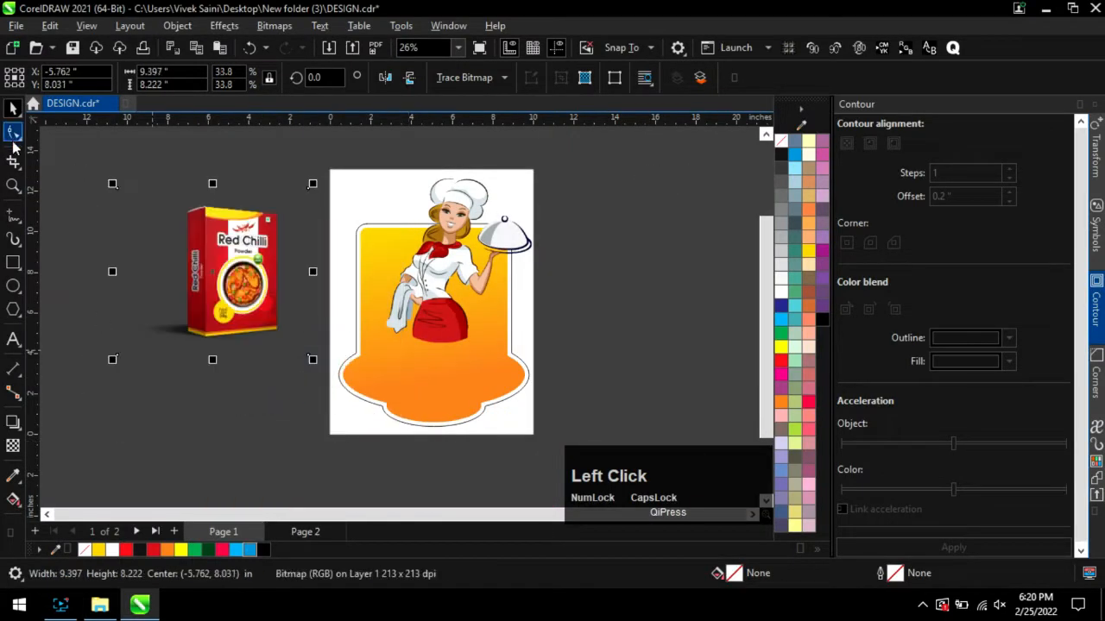
Crop the empty margins around the Red Chilli box by moving the bitmap's edge nodes inward.
drag(117, 356, 185, 357)
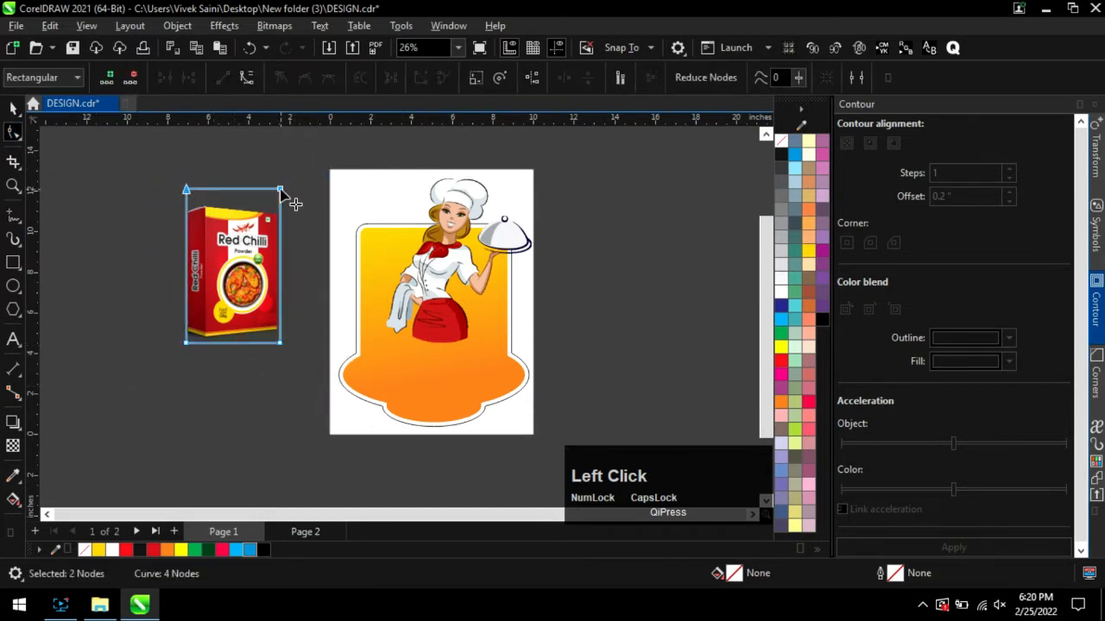
drag(281, 191, 281, 202)
click(14, 109)
Move the Red Chilli box over the artwork's lower left and rotate it about 20 degrees.
drag(235, 272, 405, 339)
click(405, 338)
scroll(459, 426, up, 2)
drag(448, 404, 456, 378)
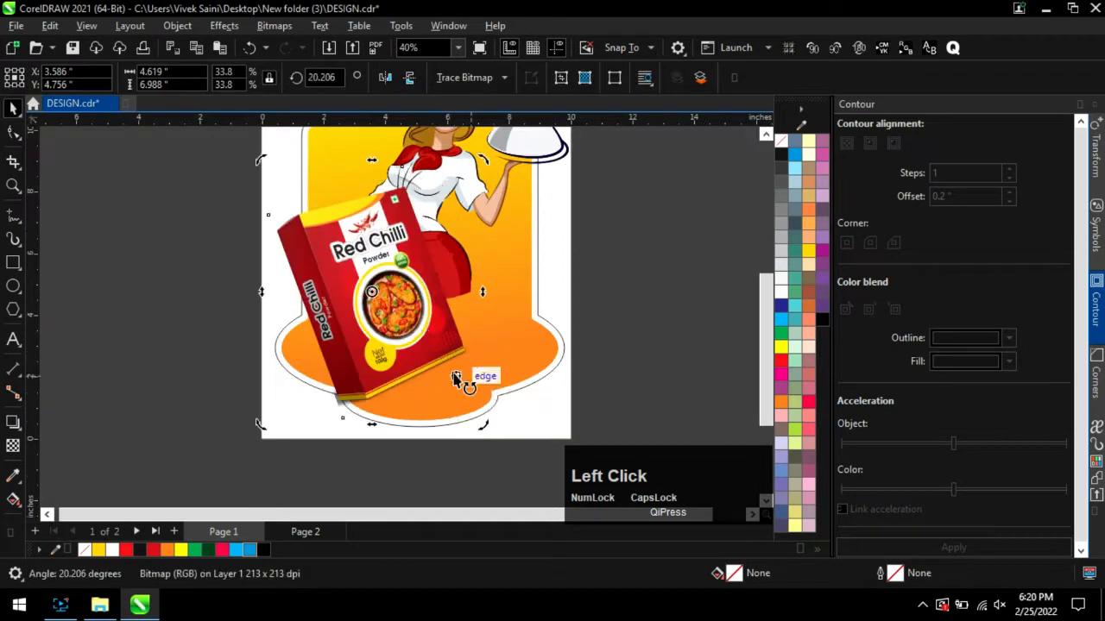
drag(416, 246, 365, 264)
scroll(365, 264, down, 2)
scroll(304, 241, up, 4)
scroll(303, 241, down, 1)
Duplicate the Red Chilli box in place and rotate the copy clockwise to an angle of about 4.8 degrees.
click(1095, 156)
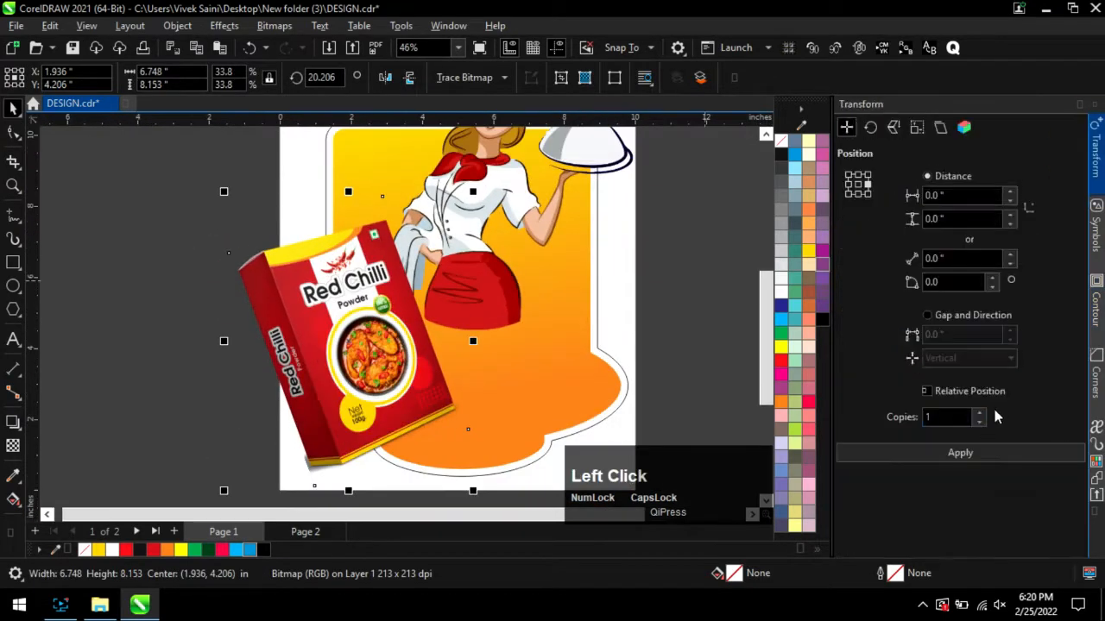
click(440, 325)
drag(475, 190, 581, 201)
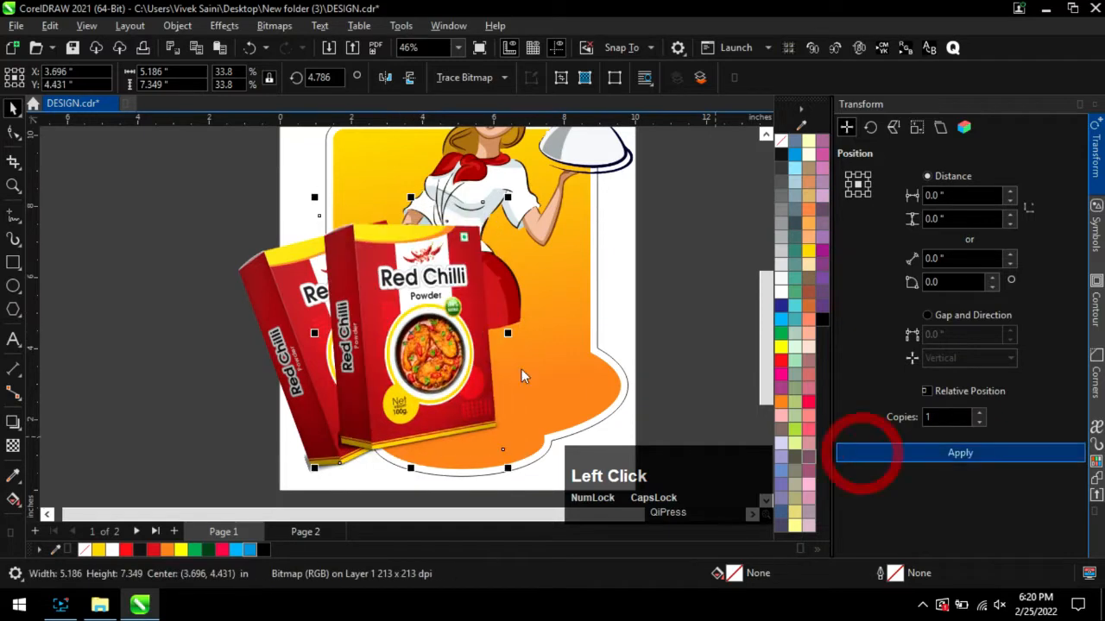
Add a third Red Chilli box, rotate it clockwise, and position it to the right of the other two.
click(457, 335)
drag(511, 194, 563, 231)
drag(423, 323, 523, 353)
drag(509, 366, 519, 366)
Select the three fanned Red Chilli boxes, scale them down together, and group them.
shift+click(359, 292)
shift+click(298, 242)
click(296, 231)
scroll(281, 183, down, 1)
drag(521, 448, 424, 362)
key(ctrl+g)
Move the group of boxes over the chef's skirt at the artwork's lower left and shrink it slightly.
drag(379, 299, 424, 308)
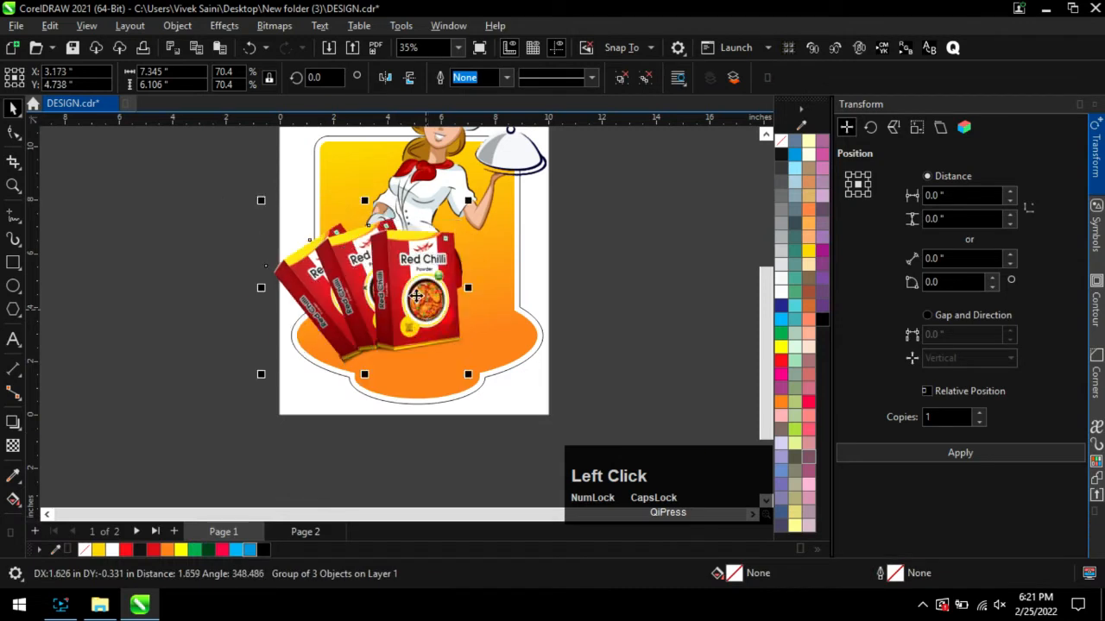
drag(261, 200, 422, 301)
click(418, 207)
scroll(460, 376, down, 1)
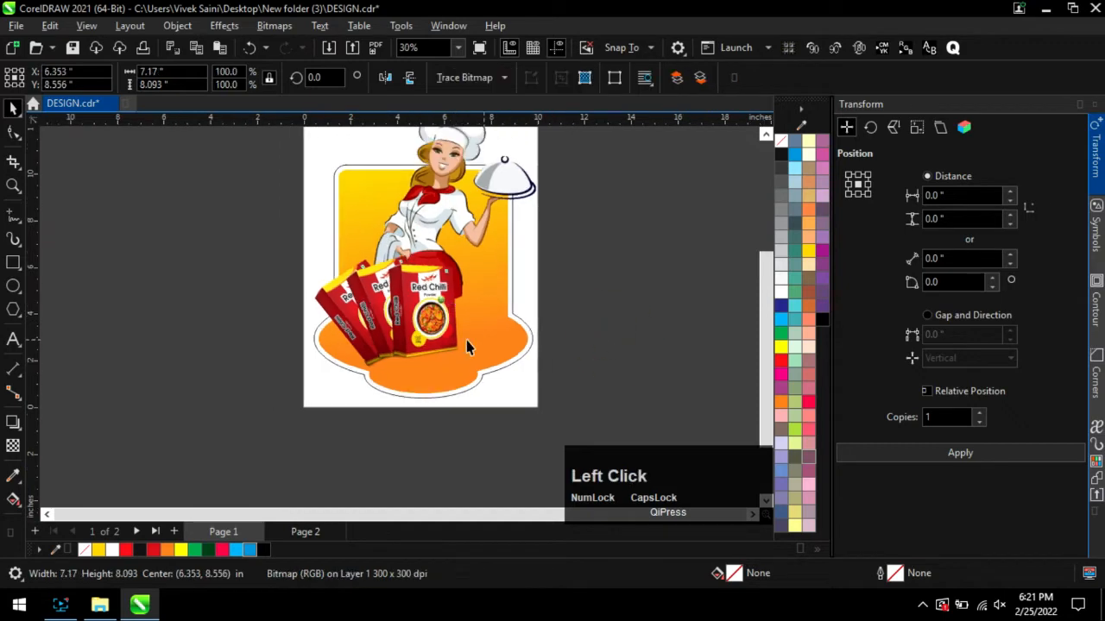
click(419, 412)
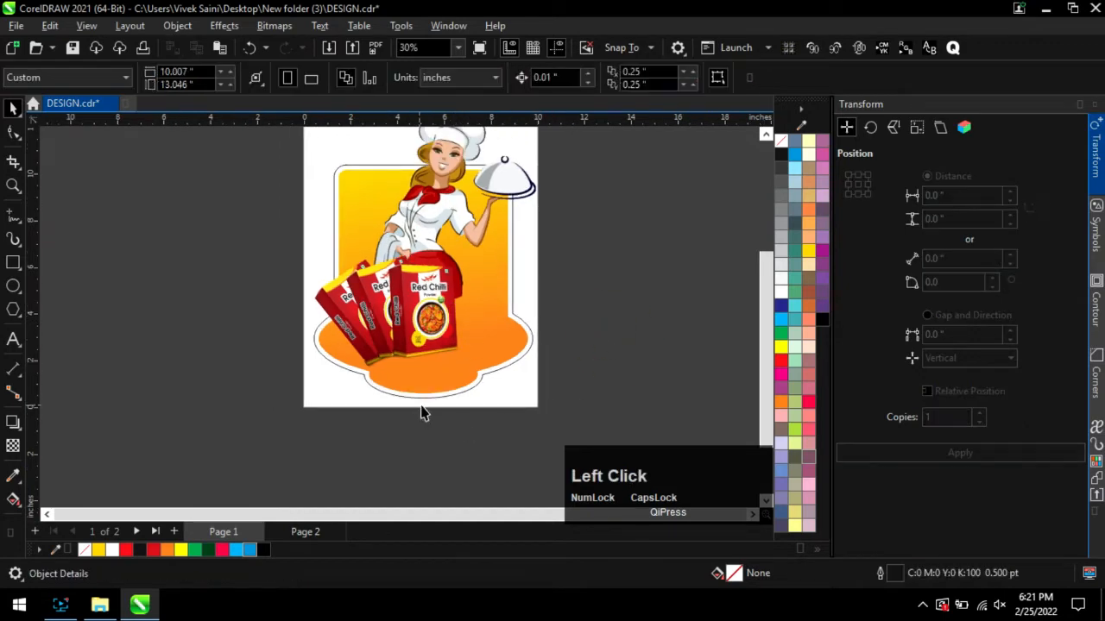
Bring in the Samosa image, shrink it to about 3.9 by 2.7 in, and place it right of the boxes.
click(99, 607)
click(433, 364)
drag(427, 368, 602, 337)
drag(718, 436, 498, 355)
scroll(492, 345, up, 1)
drag(565, 397, 520, 366)
drag(468, 326, 481, 345)
scroll(484, 331, up, 3)
scroll(590, 282, down, 5)
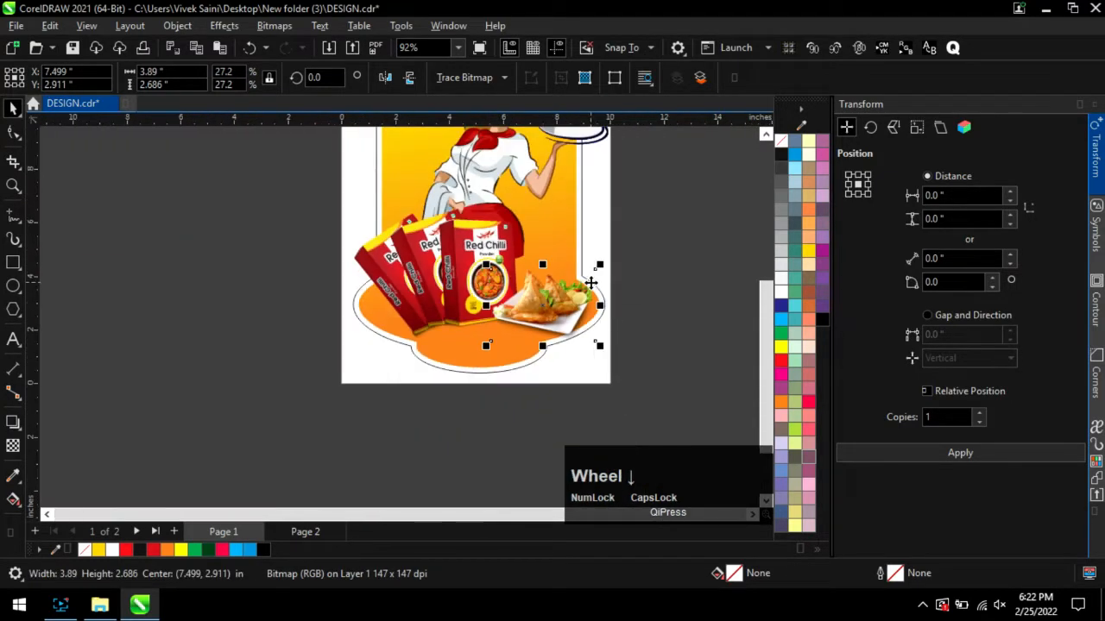
scroll(576, 347, down, 2)
scroll(615, 266, up, 1)
click(615, 266)
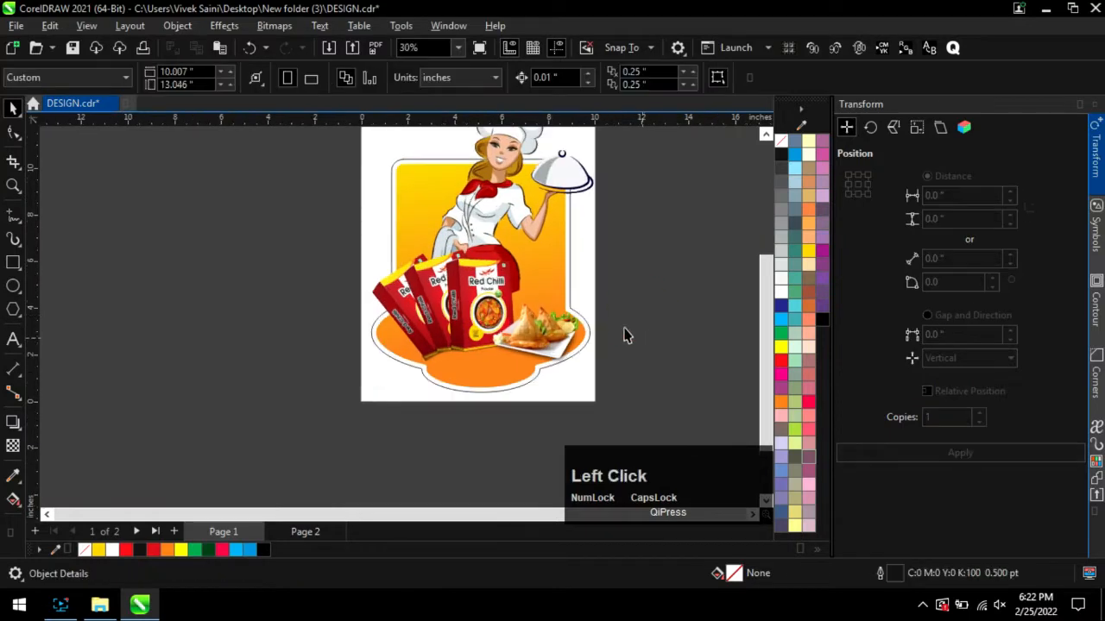
Draw an ellipse about 4.12 by 1.02 in within the orange shape's lower lobe.
scroll(477, 394, up, 1)
drag(402, 337, 558, 383)
key(space)
scroll(510, 410, up, 3)
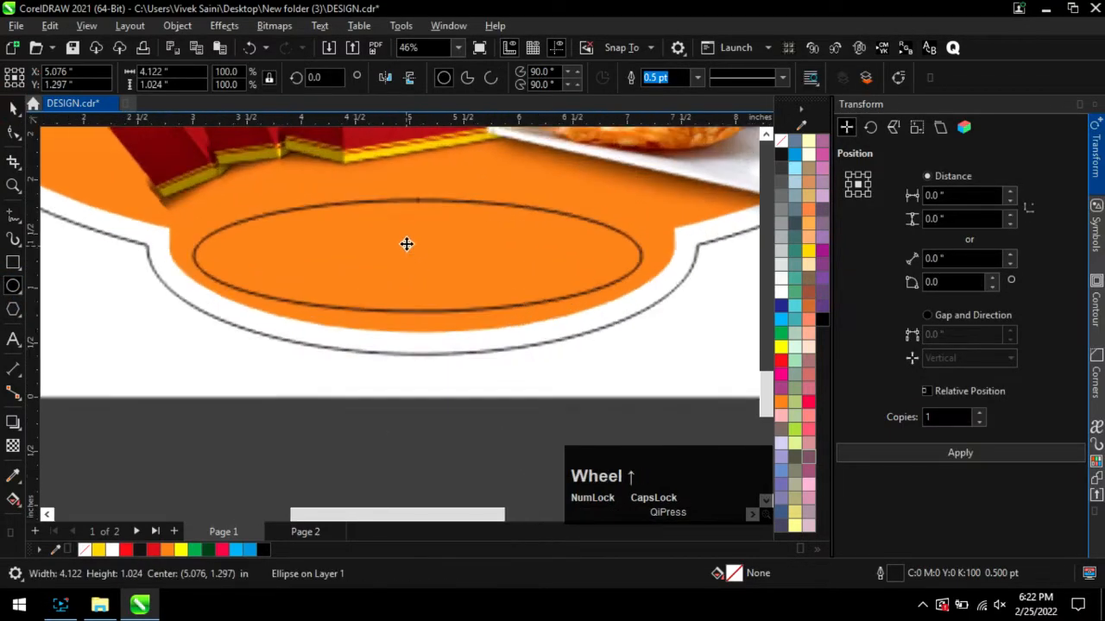
Stretch the new ellipse to about 1.3 in tall and centre it horizontally with the outer outline.
drag(406, 242, 410, 220)
drag(421, 298, 421, 327)
drag(407, 264, 400, 252)
shift+click(678, 277)
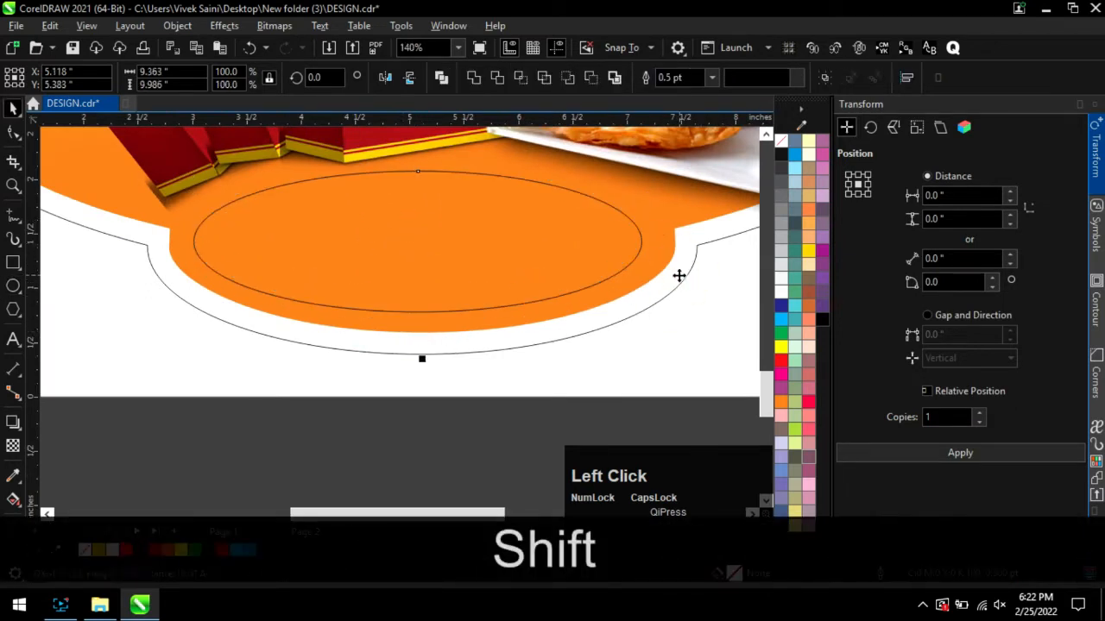
key(shift+c)
Fill the lower ellipse with dark green and give it a 3 pt white outline.
click(580, 397)
click(209, 550)
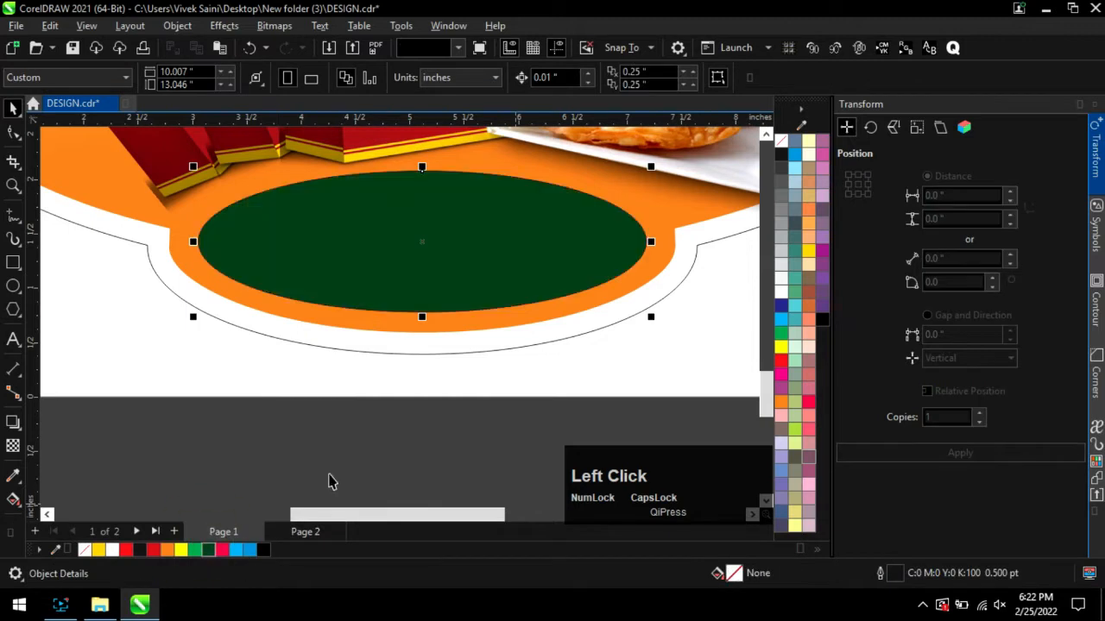
click(697, 78)
click(670, 182)
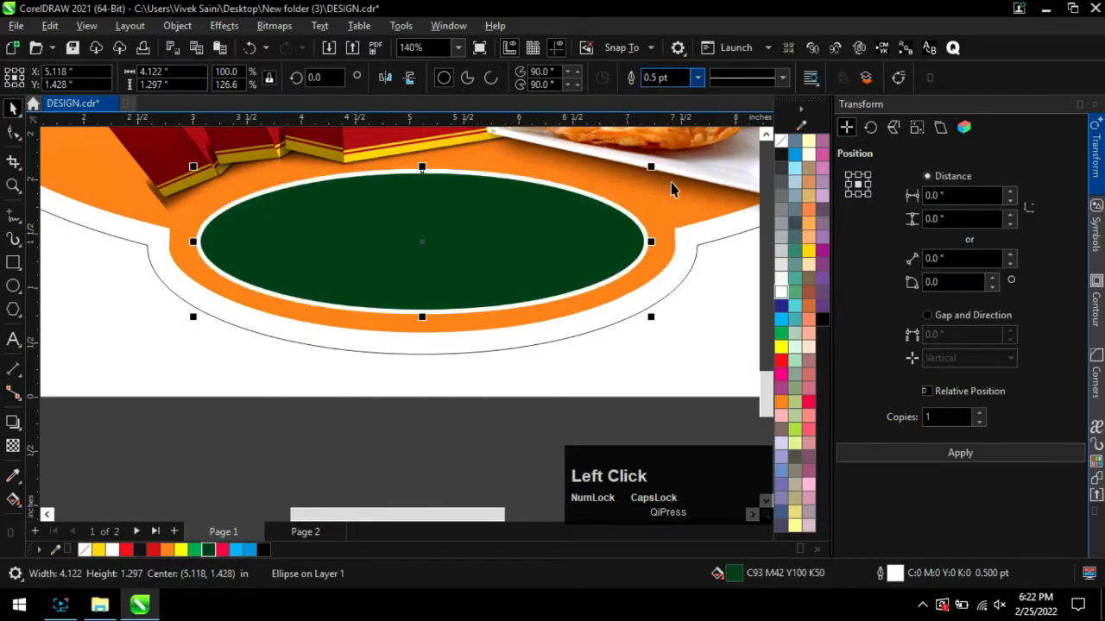
scroll(589, 311, down, 4)
click(596, 406)
scroll(542, 402, up, 3)
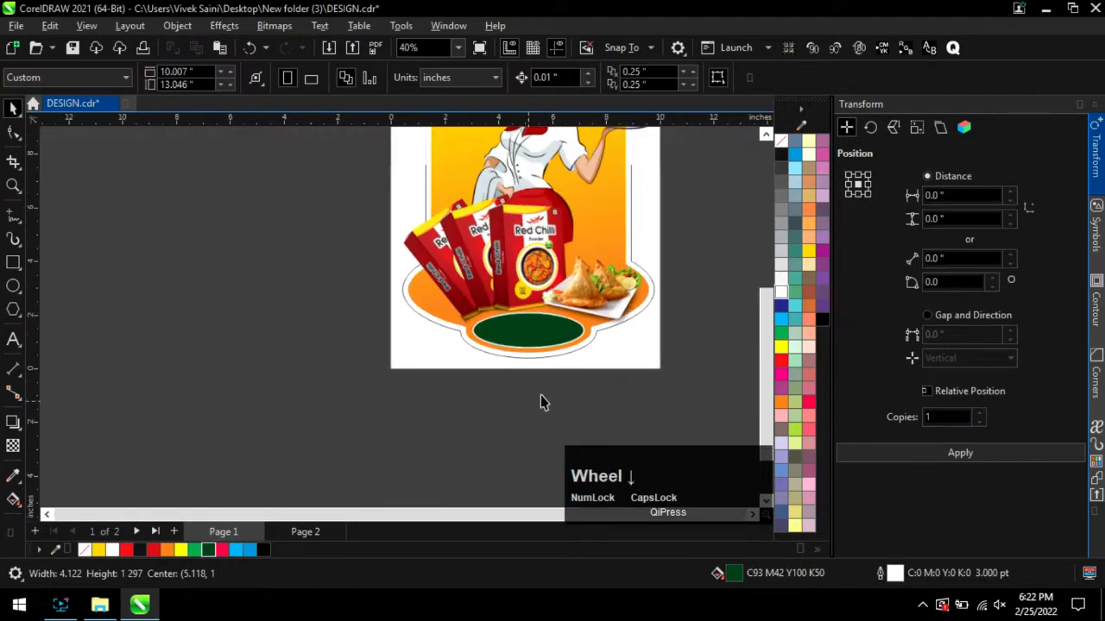
Copy COMPANY NAME from New Text Document in the project folder and place it as text on CorelDRAW's dark green ellipse.
click(98, 605)
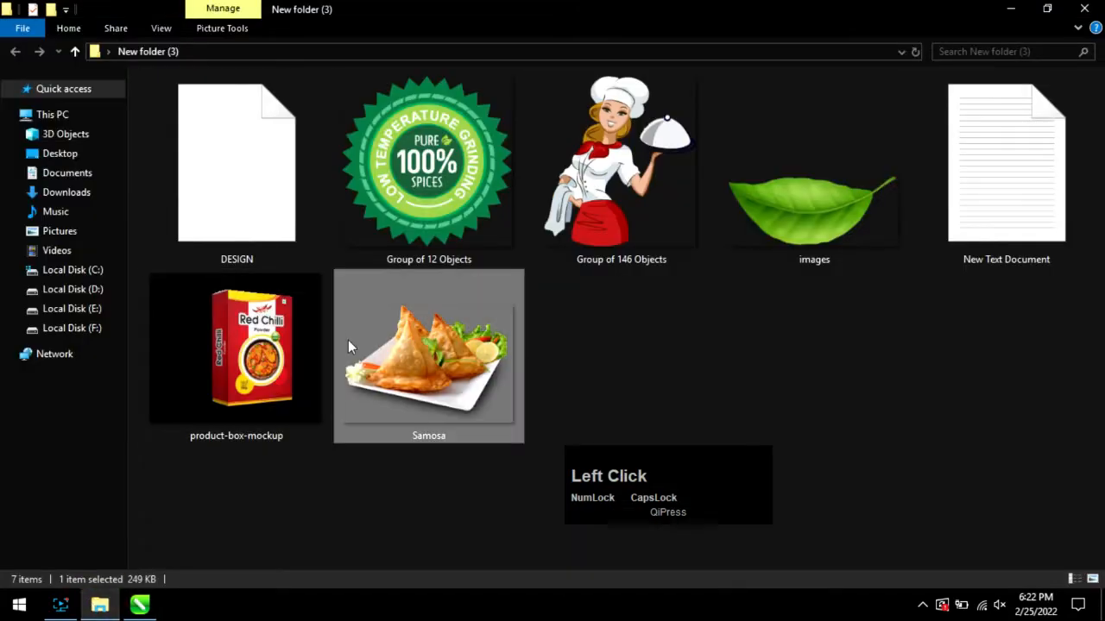
double_click(983, 187)
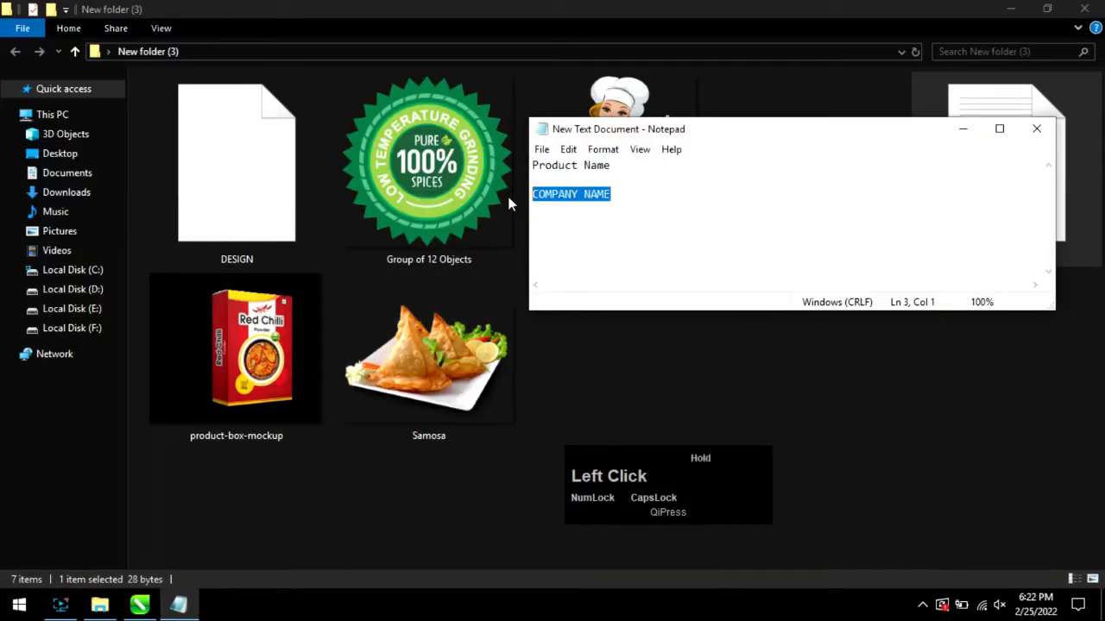
key(ctrl+c)
click(139, 604)
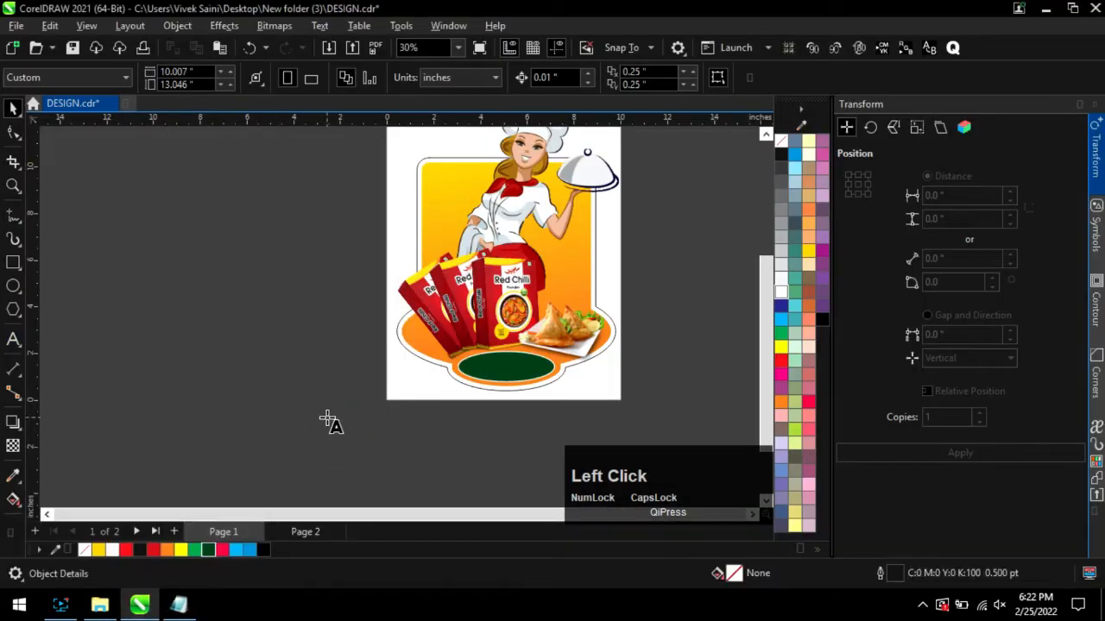
key(ctrl+v)
drag(376, 435, 524, 386)
scroll(524, 386, up, 4)
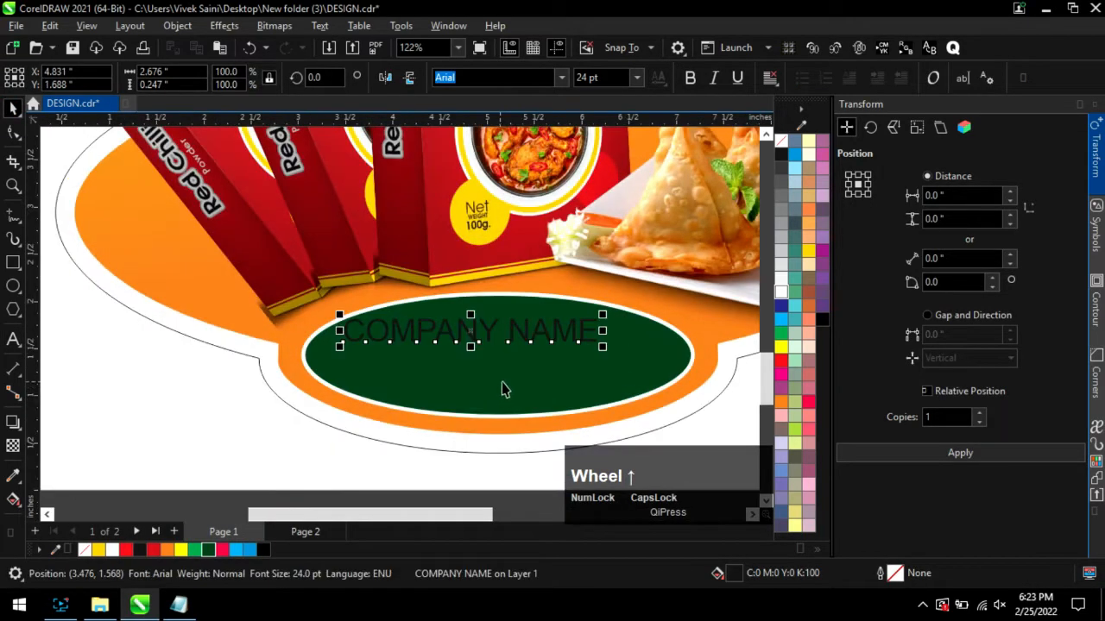
Set the font of the COMPANY NAME text to Arno Pro Smbd.
click(559, 78)
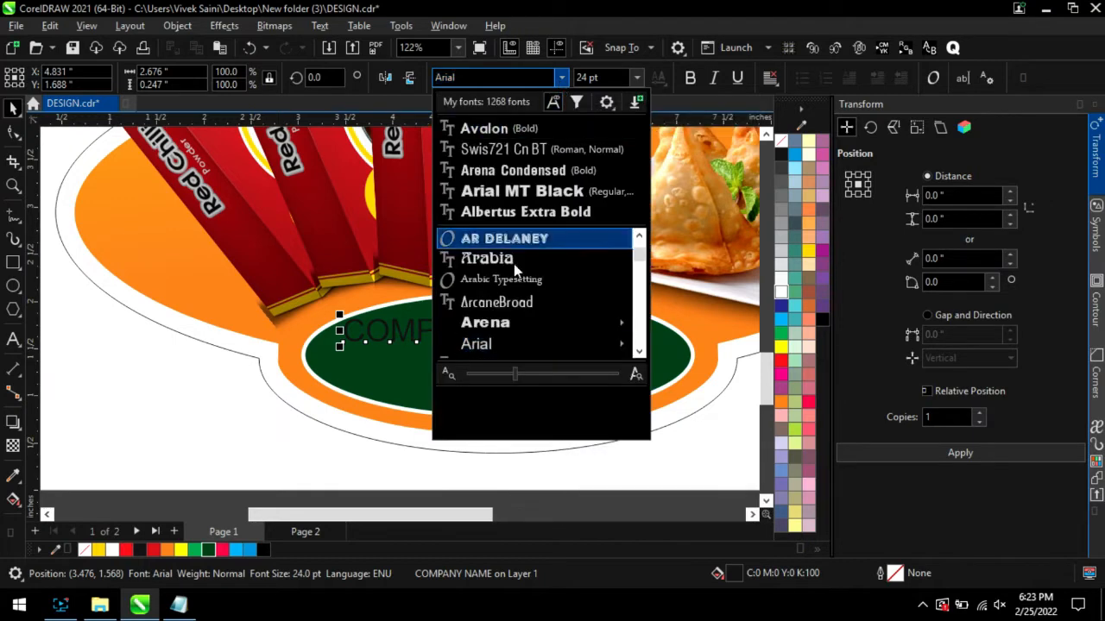
scroll(514, 265, down, 2)
scroll(514, 265, down, 1)
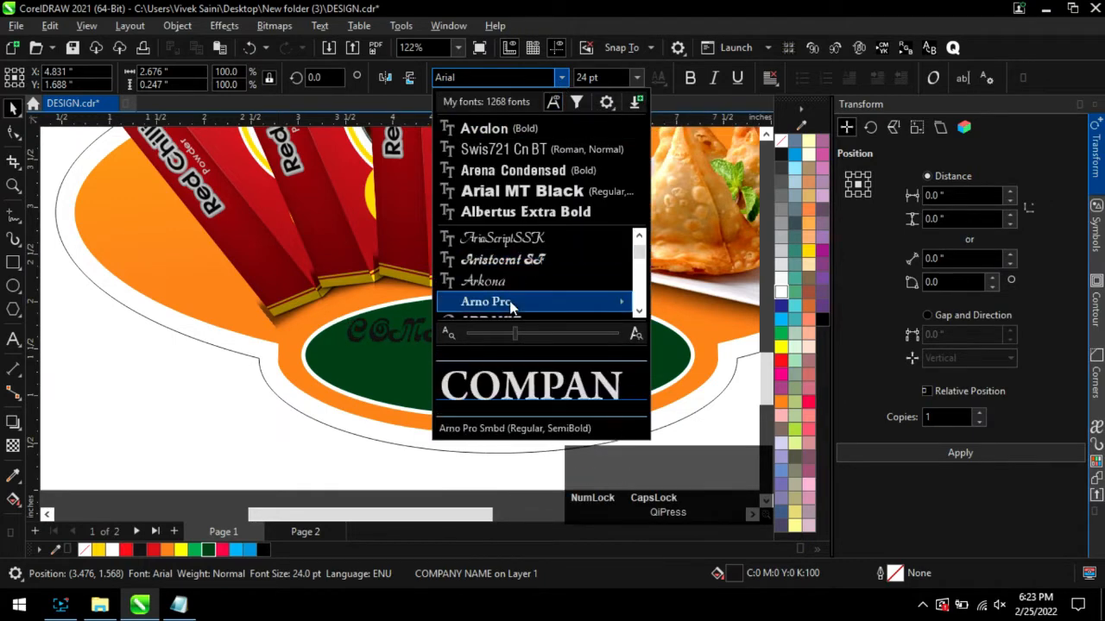
click(511, 304)
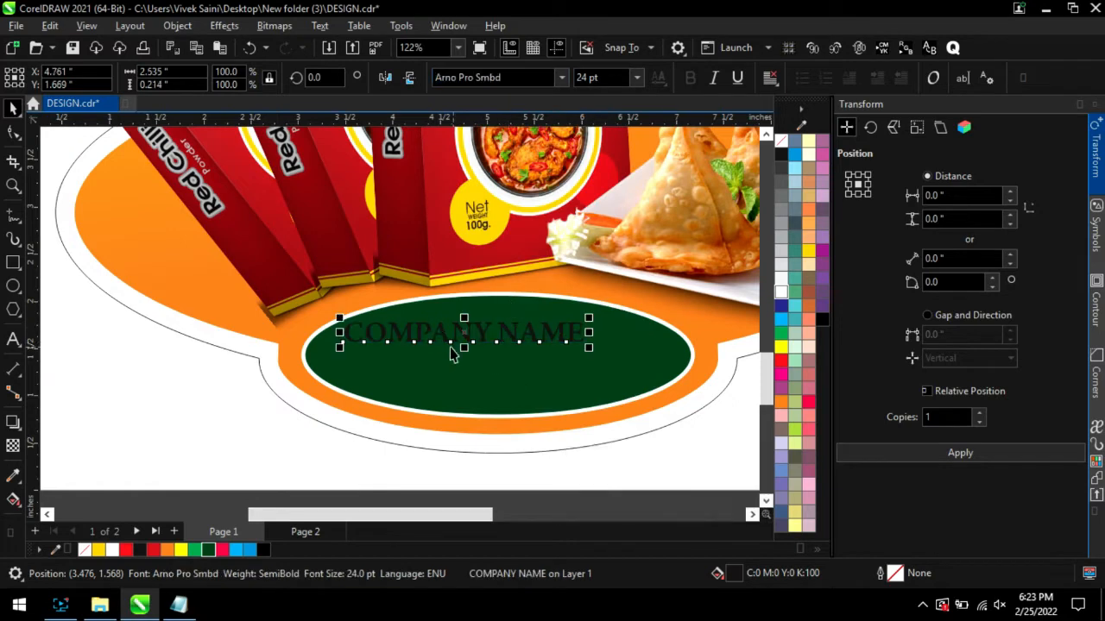
Split COMPANY NAME into two stacked words and enlarge COMPANY to about 37.9 pt.
key(ctrl+k)
click(559, 341)
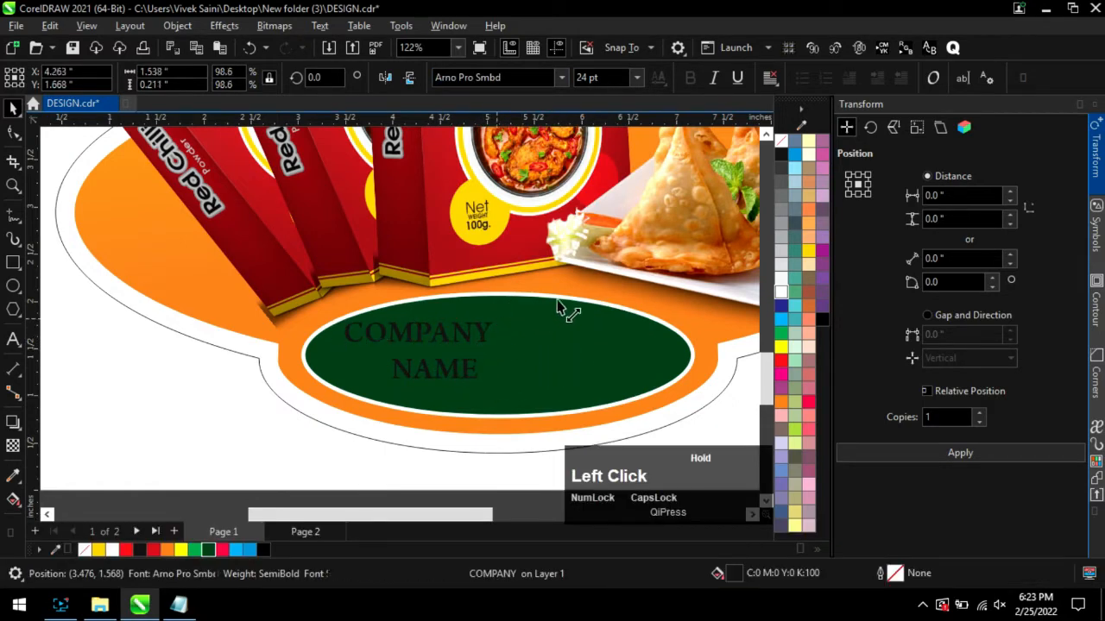
drag(557, 304, 578, 298)
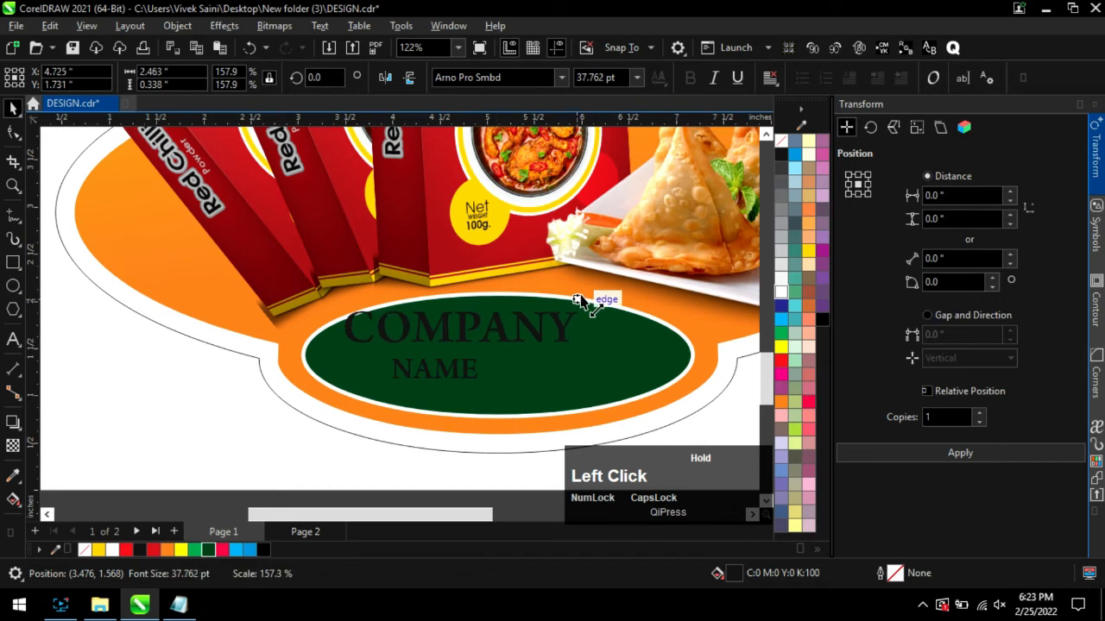
Centre NAME horizontally beneath COMPANY and group the two words within the green ellipse.
click(470, 366)
shift+click(561, 329)
key(shift+c)
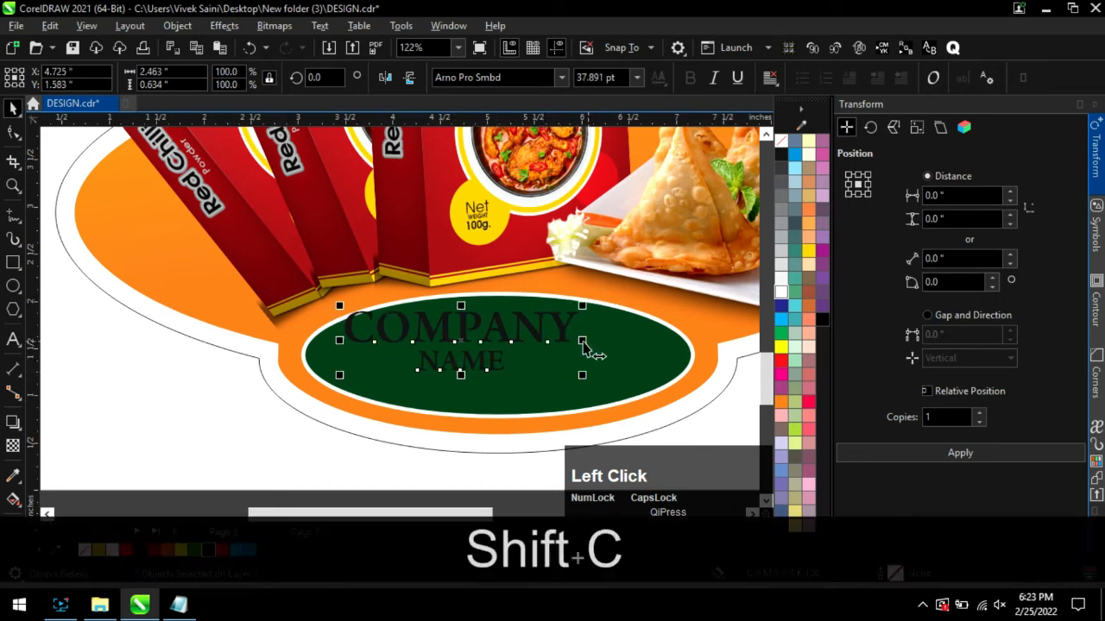
drag(555, 353, 558, 355)
key(ctrl+g)
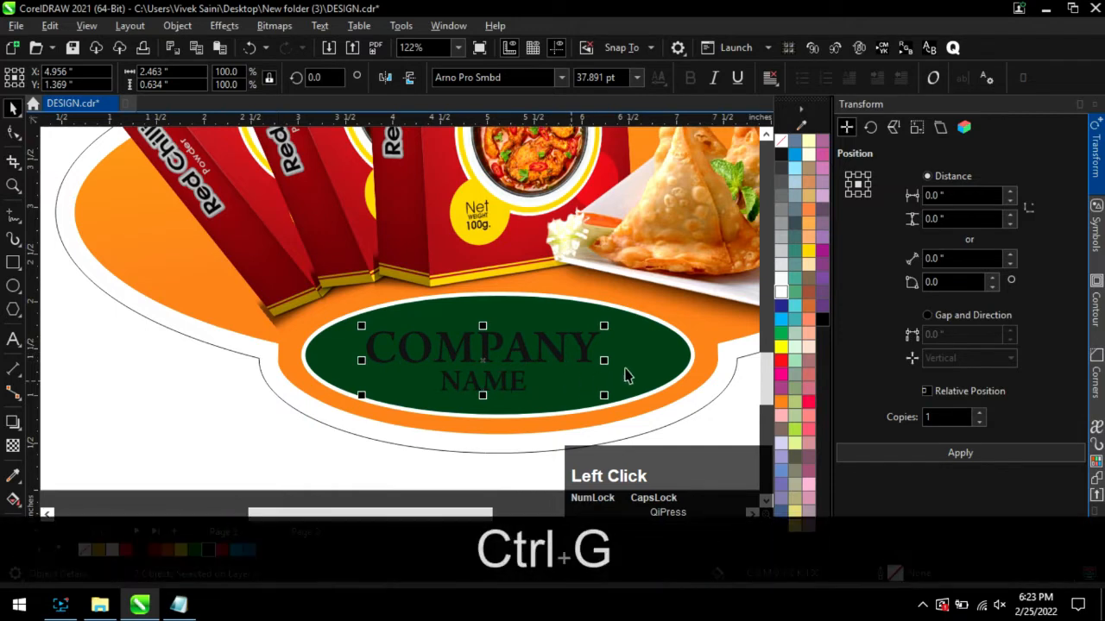
Centre the grouped company name in the green ellipse and fill the text with white.
shift+click(634, 362)
key(shift+c)
key(e)
scroll(344, 410, up, 2)
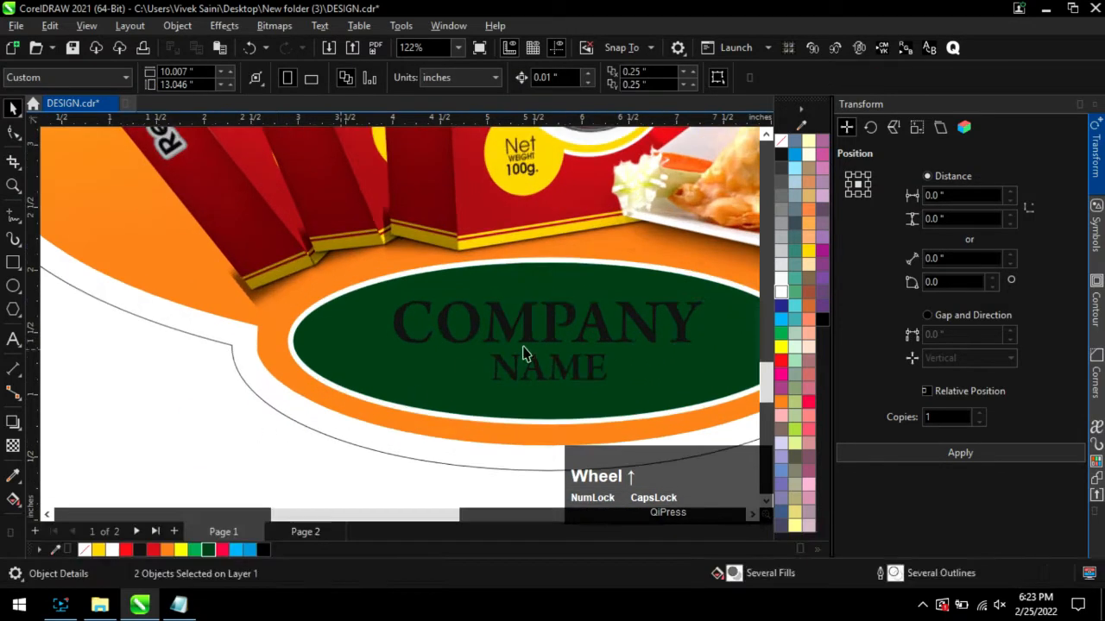
click(523, 350)
click(781, 292)
scroll(393, 371, down, 1)
scroll(380, 382, down, 2)
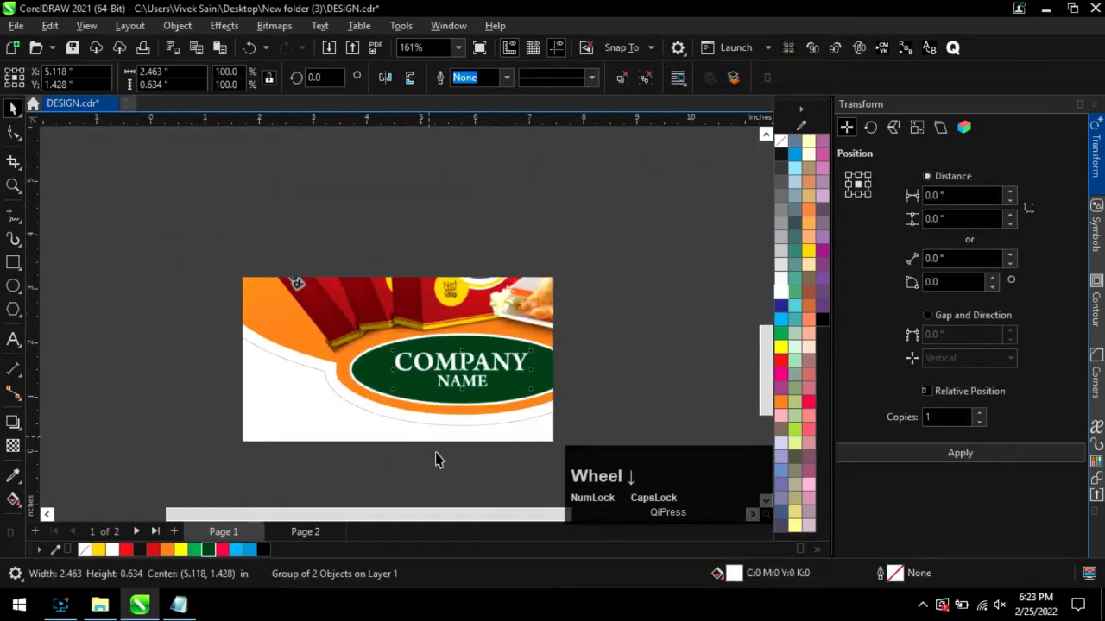
Nudge the white company name group slightly downward within the green ellipse.
click(438, 468)
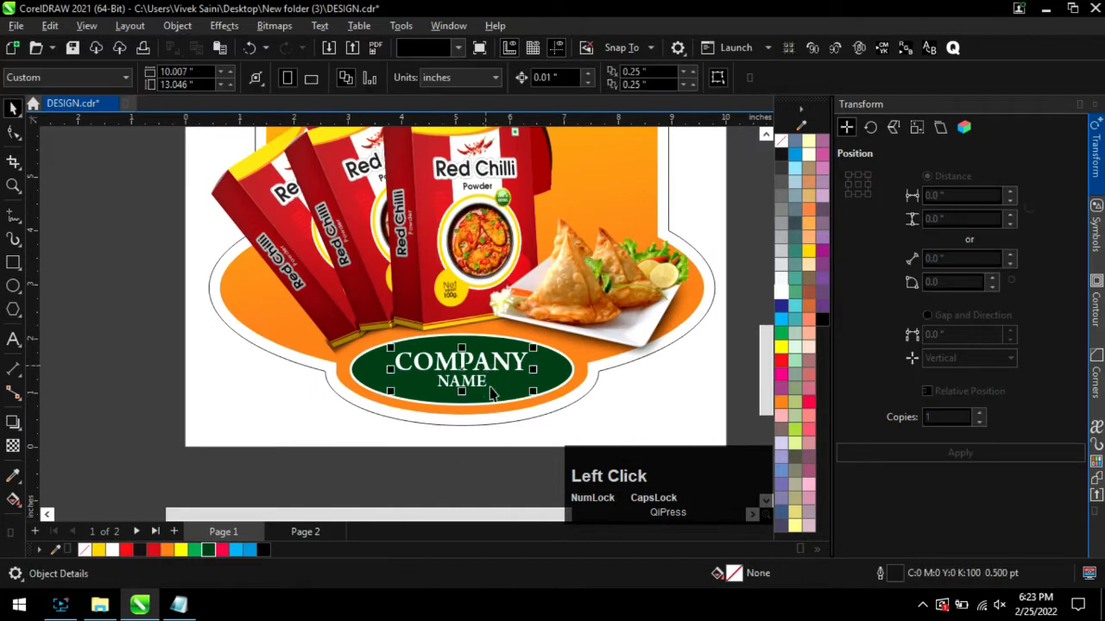
key(Down)
key(Down)
key(Down)
key(Down)
scroll(480, 500, down, 1)
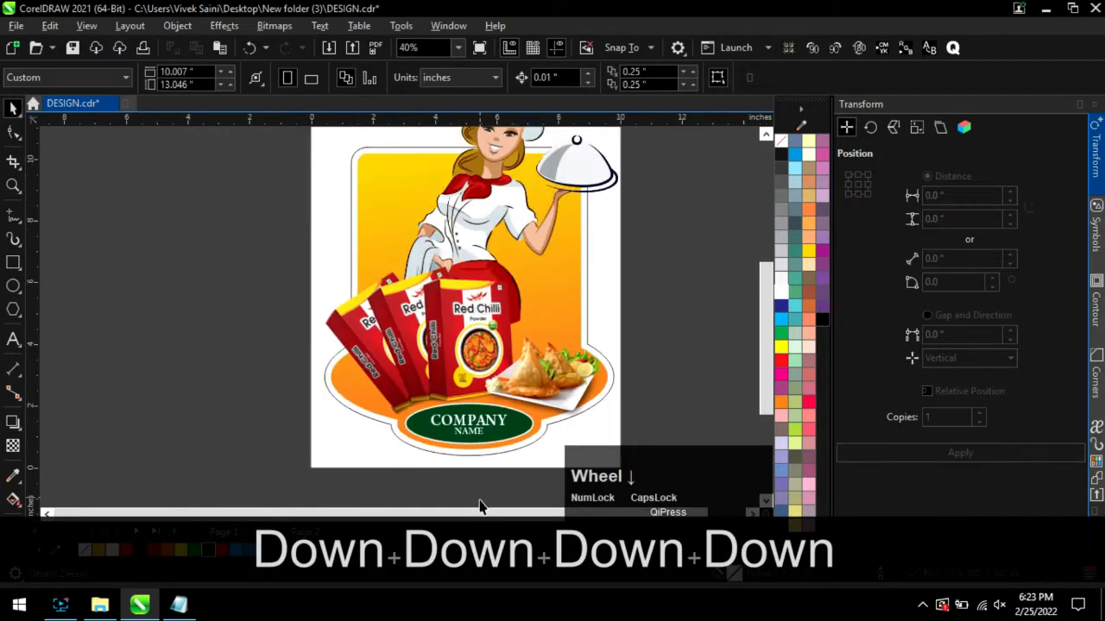
scroll(413, 483, down, 1)
scroll(484, 255, up, 1)
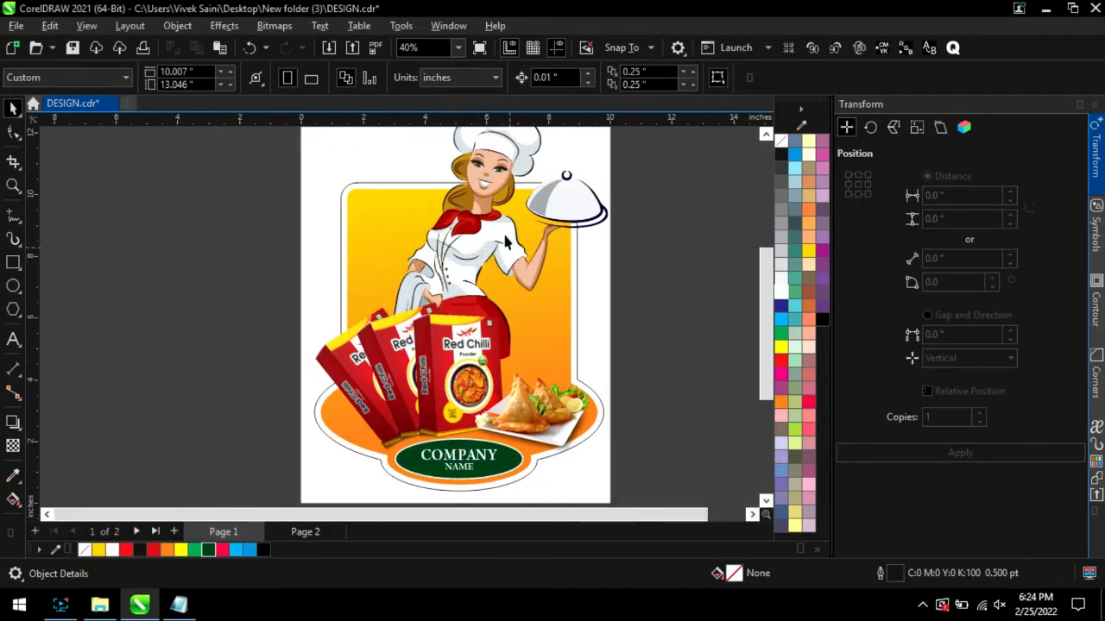
Draw six wavy, overlapping steam strokes rising from the samosas with Artistic Media at 0.03 in width.
click(16, 242)
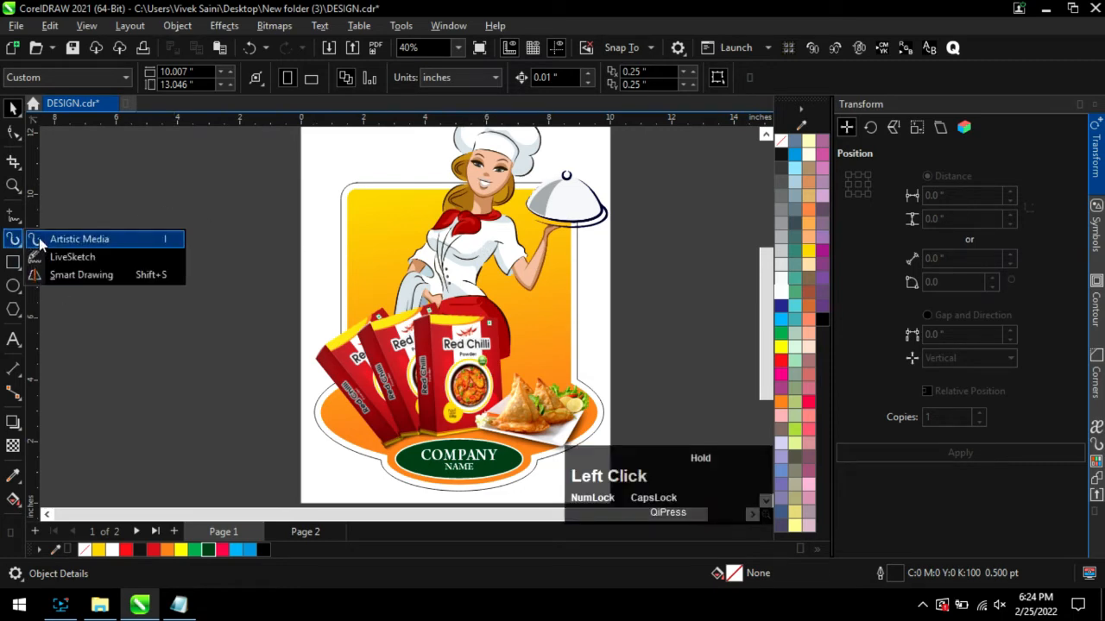
click(65, 237)
scroll(567, 419, up, 2)
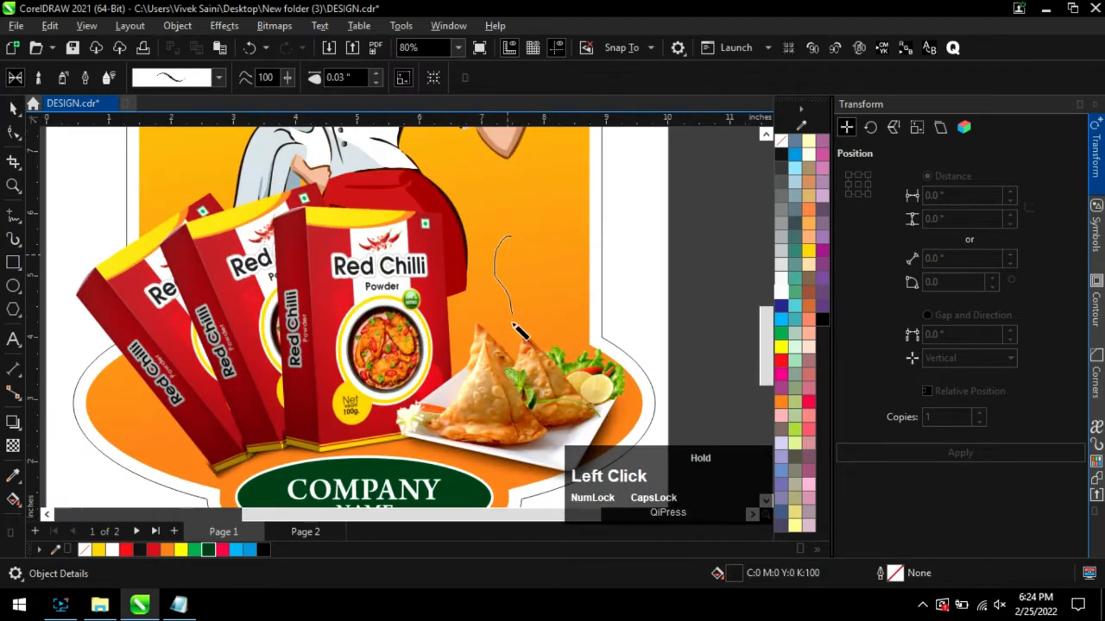
click(519, 267)
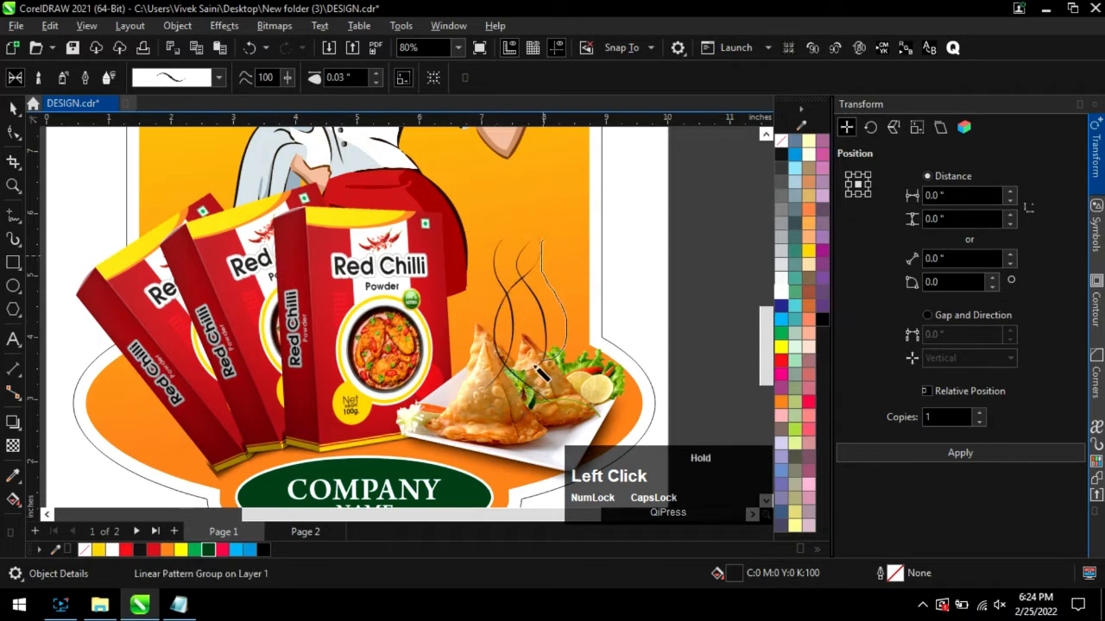
drag(518, 258, 521, 251)
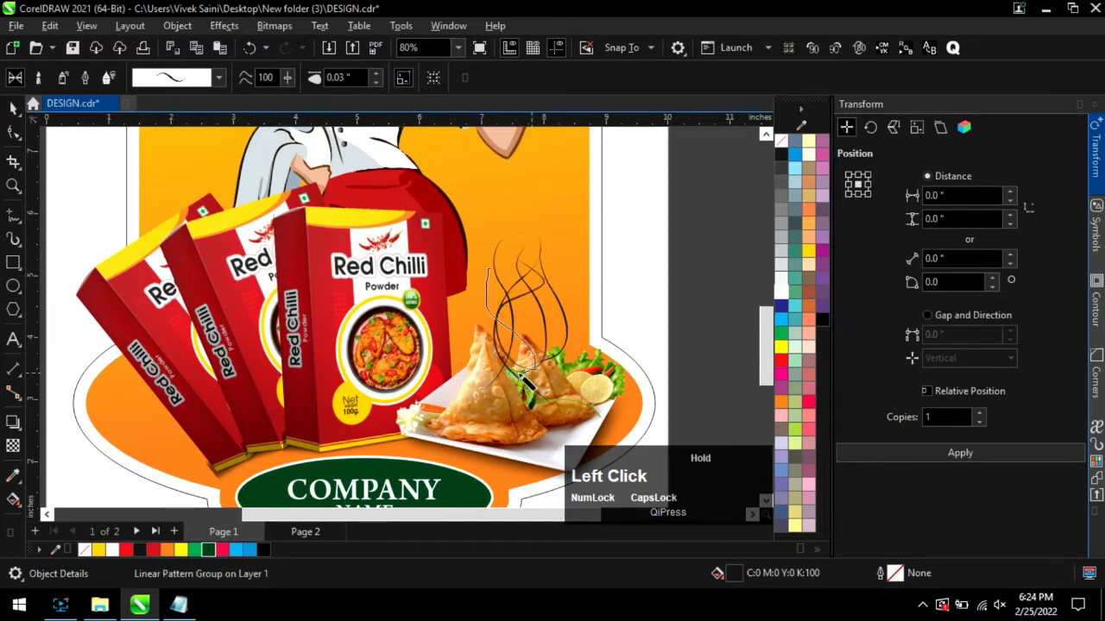
key(Delete)
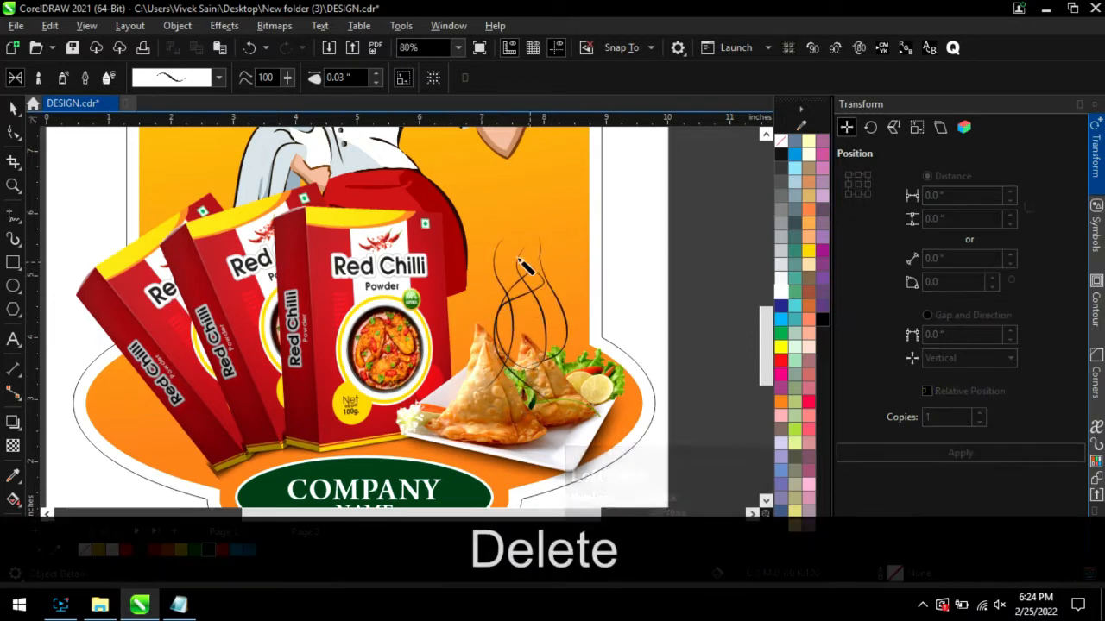
mouse_move(479, 256)
mouse_down()
mouse_move(510, 304)
mouse_move(521, 390)
mouse_up()
Select all the steam strokes and move them onto the empty area beside the page.
click(13, 109)
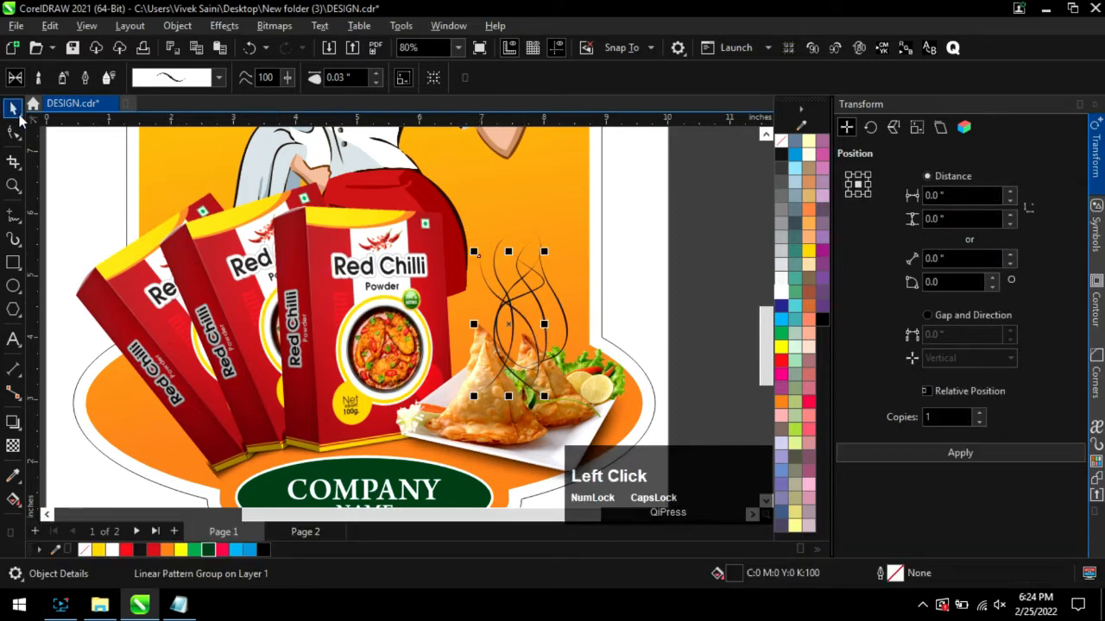
mouse_move(729, 441)
mouse_down()
mouse_move(602, 320)
mouse_move(438, 209)
mouse_up()
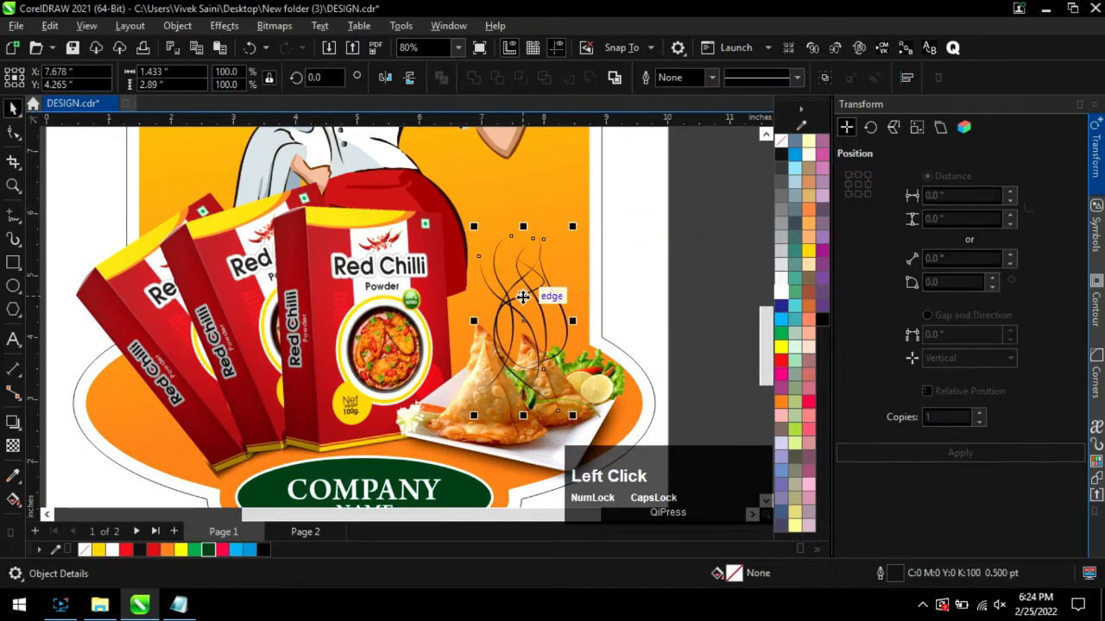
scroll(522, 295, down, 1)
drag(435, 297, 603, 271)
Break the steam strokes apart from their control paths and give them a white fill with a black outline.
scroll(626, 271, up, 3)
right_click(581, 254)
click(782, 289)
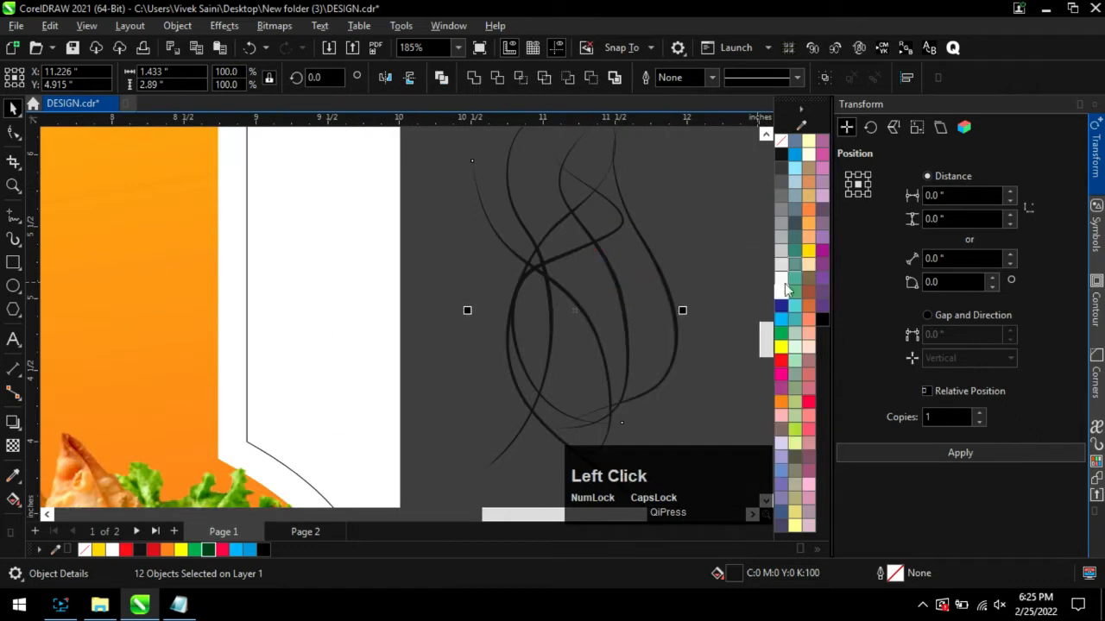
right_click(781, 154)
click(713, 241)
Delete the thin leftover centre path from each of the steam strokes.
scroll(628, 294, up, 3)
drag(595, 261, 554, 280)
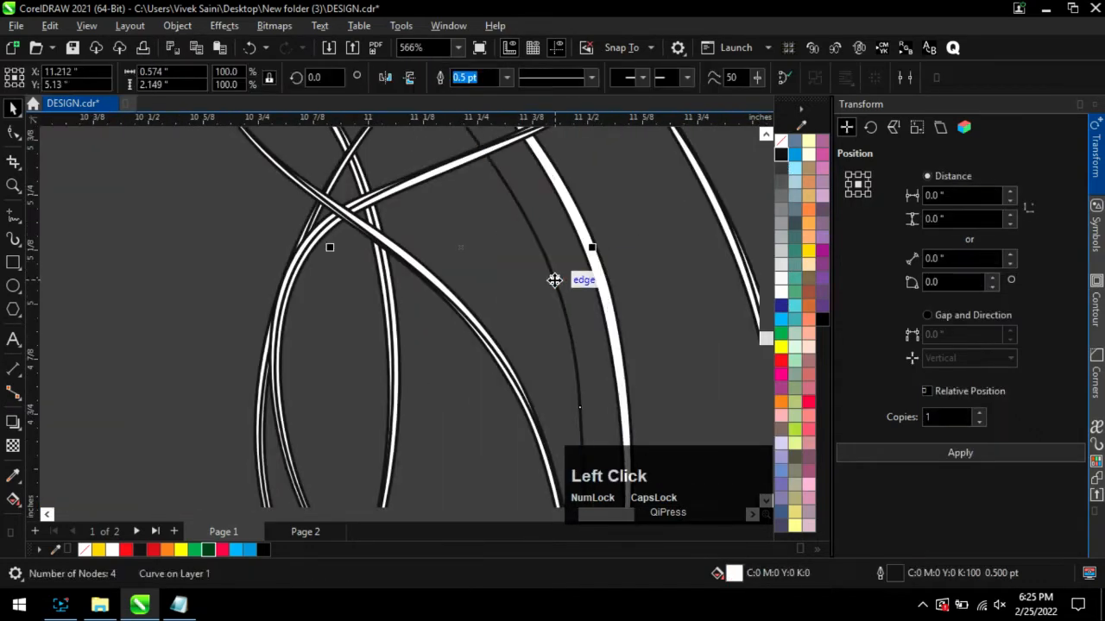
key(Delete)
click(749, 278)
key(Delete)
click(470, 320)
key(Delete)
drag(285, 292, 304, 295)
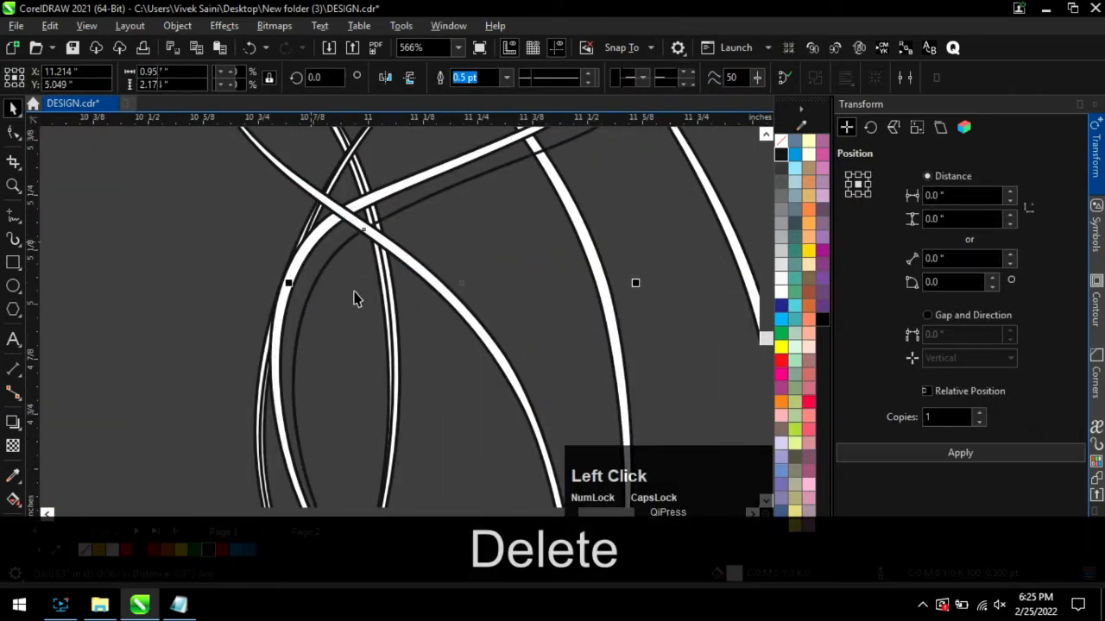
key(Delete)
drag(386, 284, 398, 294)
key(Delete)
scroll(446, 271, down, 5)
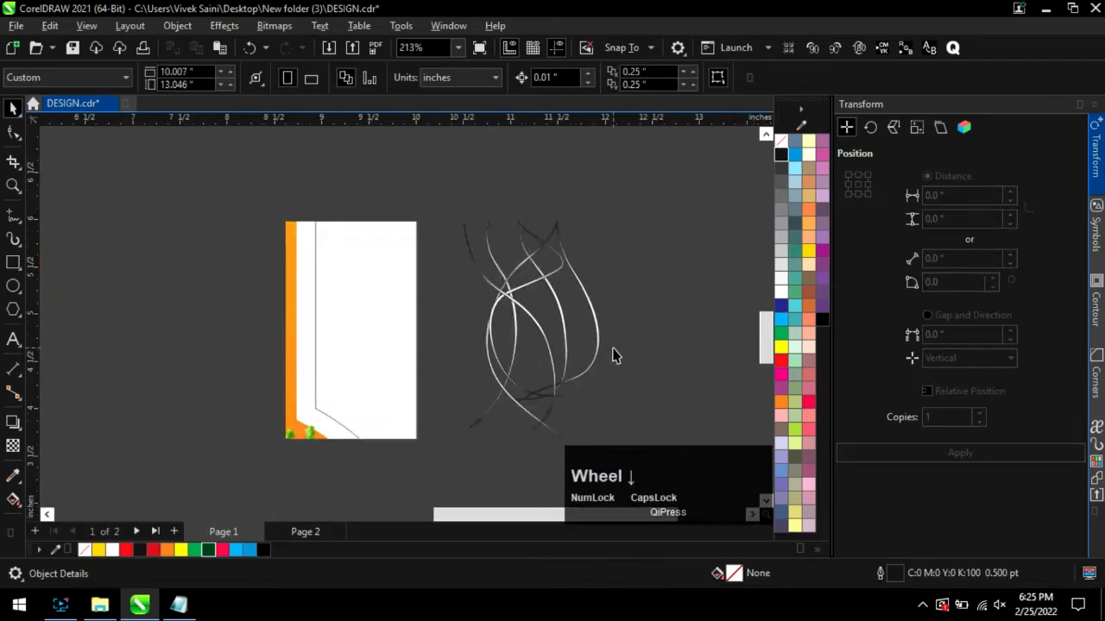
Remove the outline from the six white steam strokes and place them as one group above the samosas.
drag(457, 187, 617, 436)
right_click(781, 140)
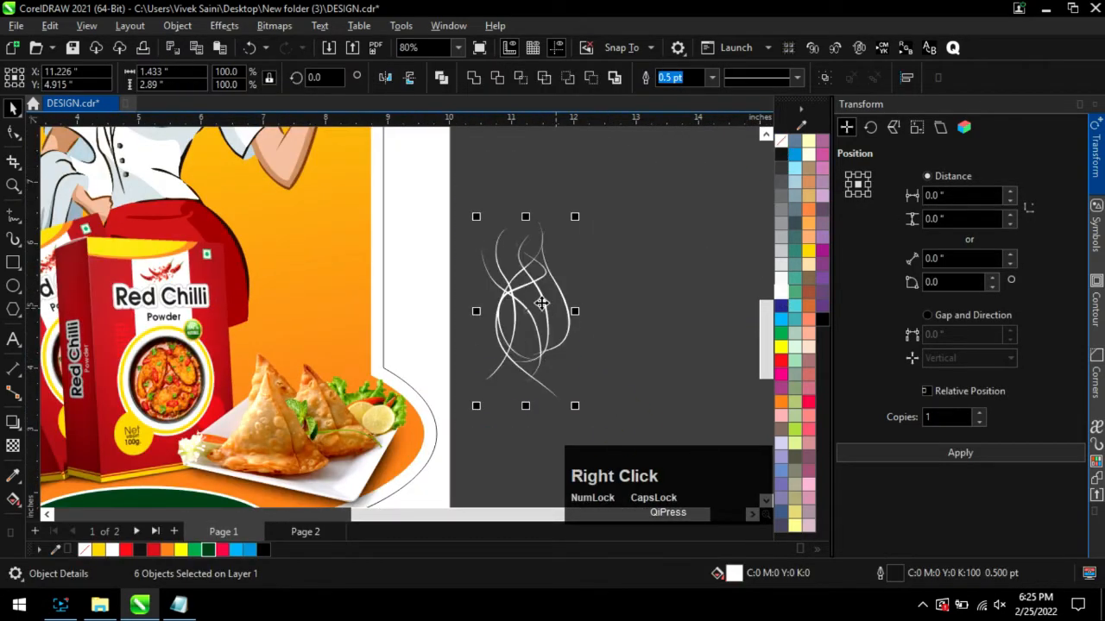
key(ctrl+g)
drag(531, 310, 303, 332)
scroll(384, 316, up, 2)
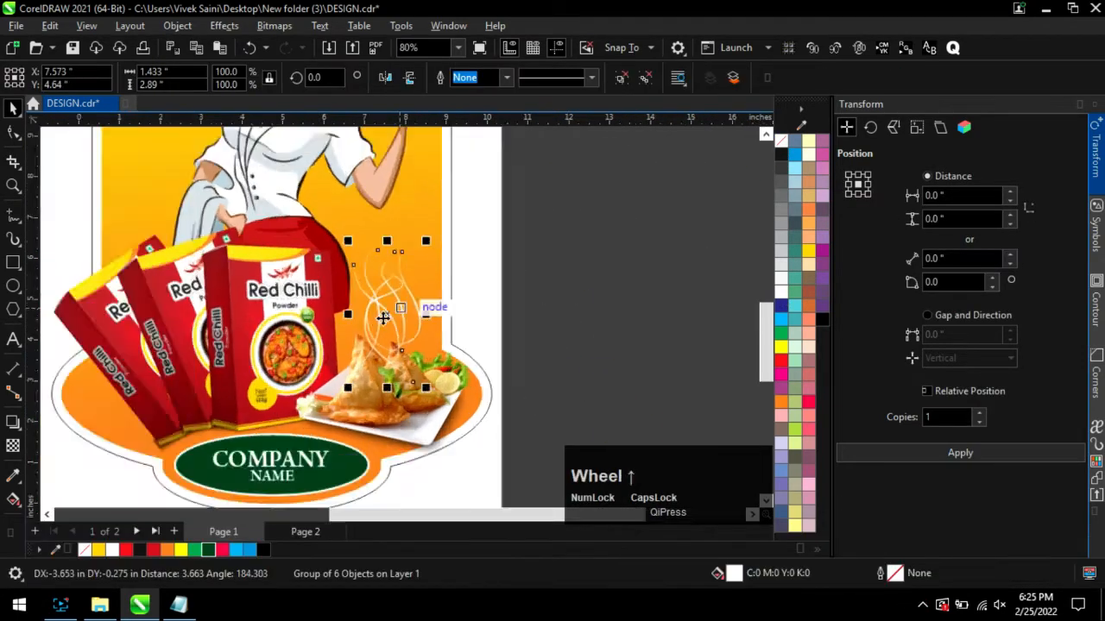
Apply a Gaussian Blur with a 17.2 pixel radius to the steam group.
click(273, 26)
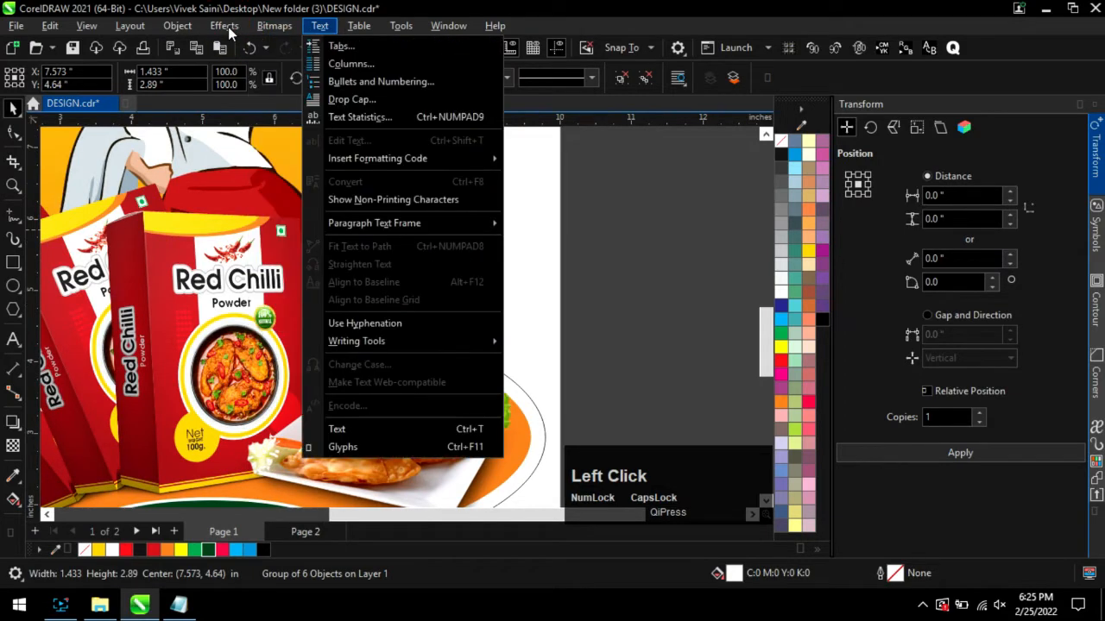
click(228, 28)
click(226, 27)
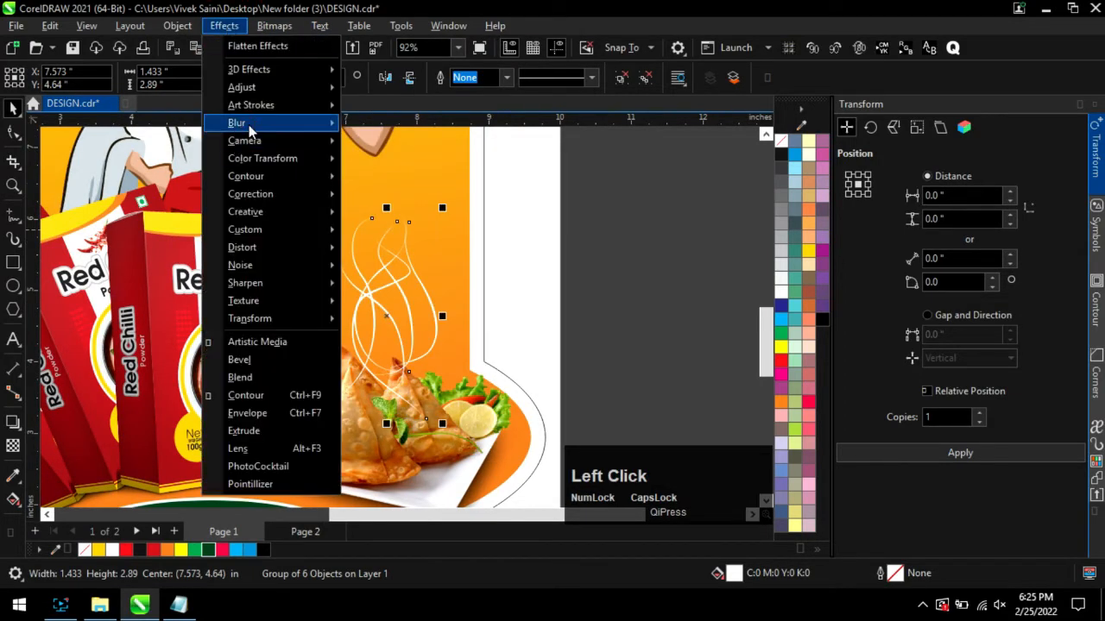
click(444, 178)
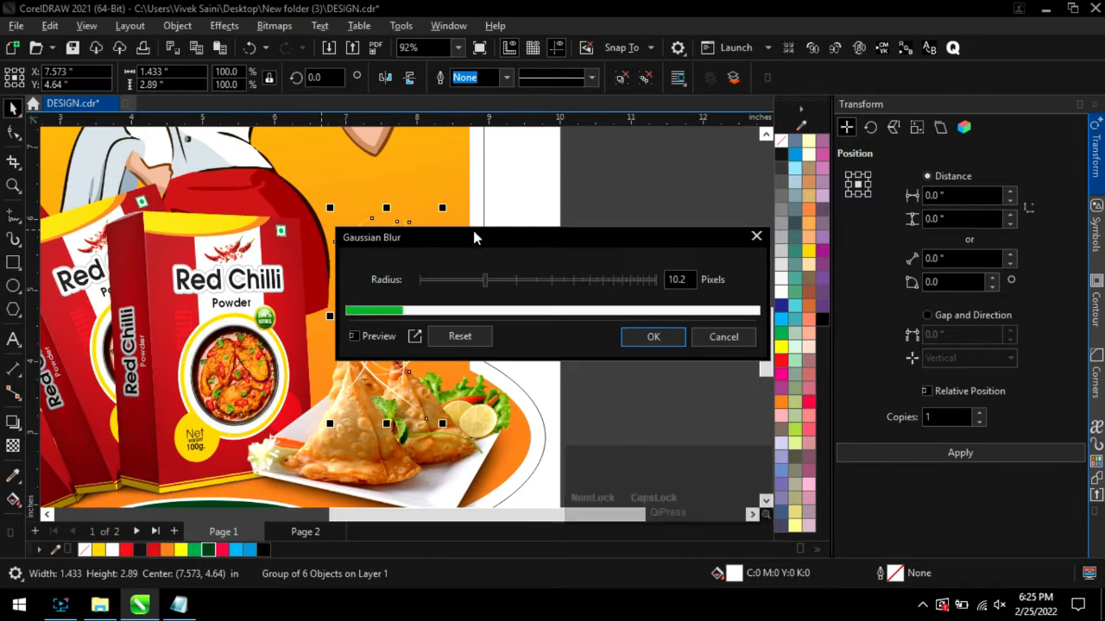
drag(466, 235, 635, 145)
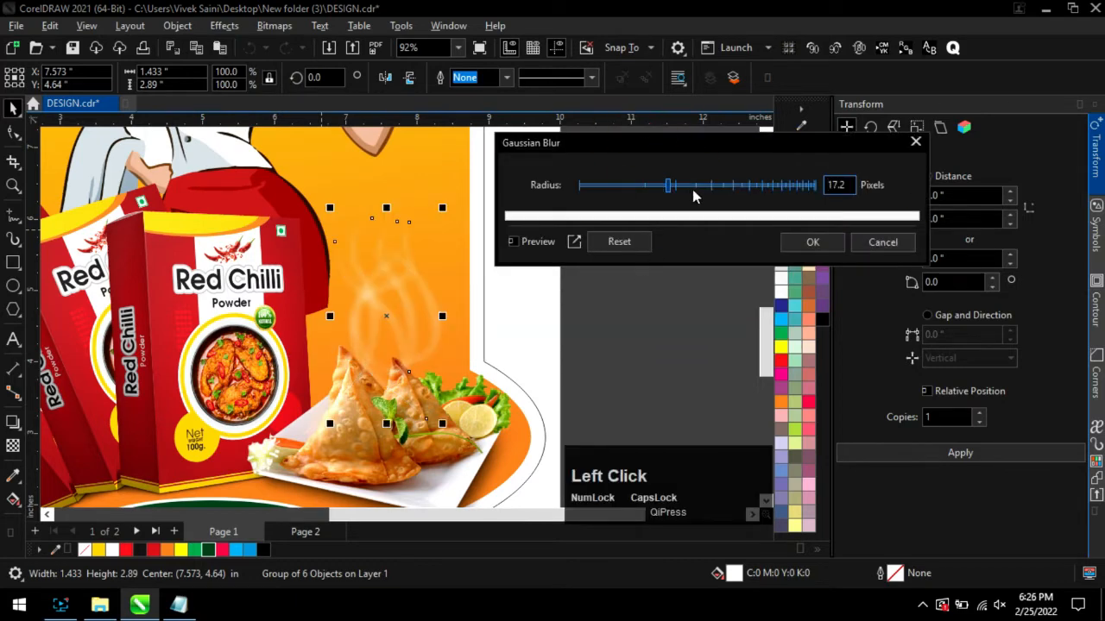
click(812, 241)
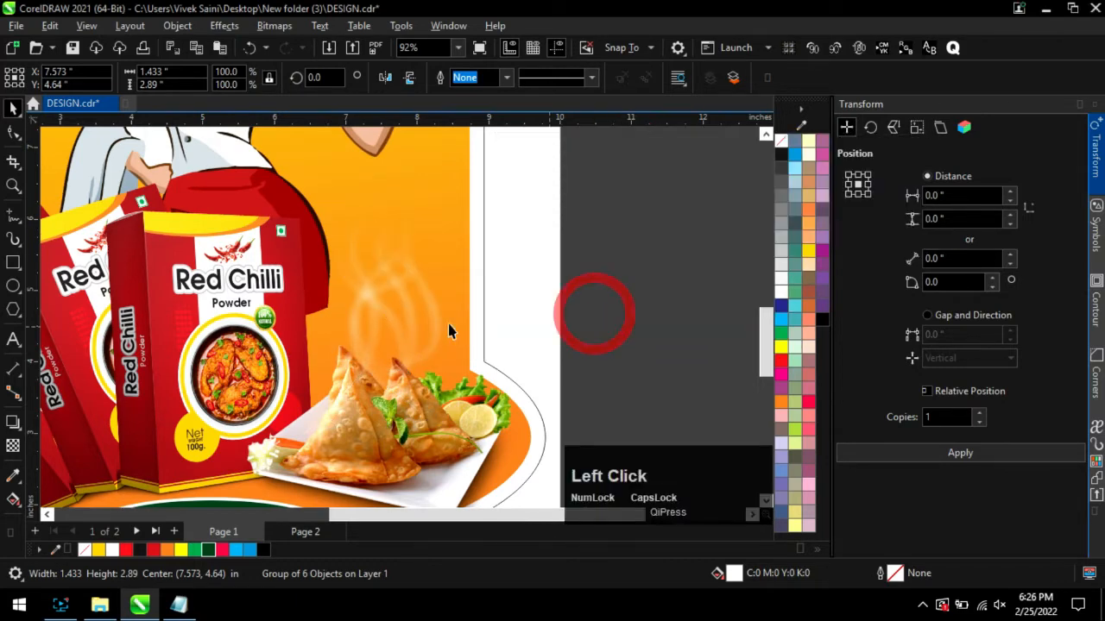
Copy "Product Name" from the Notepad document, paste it beside the CorelDRAW page as artistic text, and enlarge it to about 54 pt.
click(179, 606)
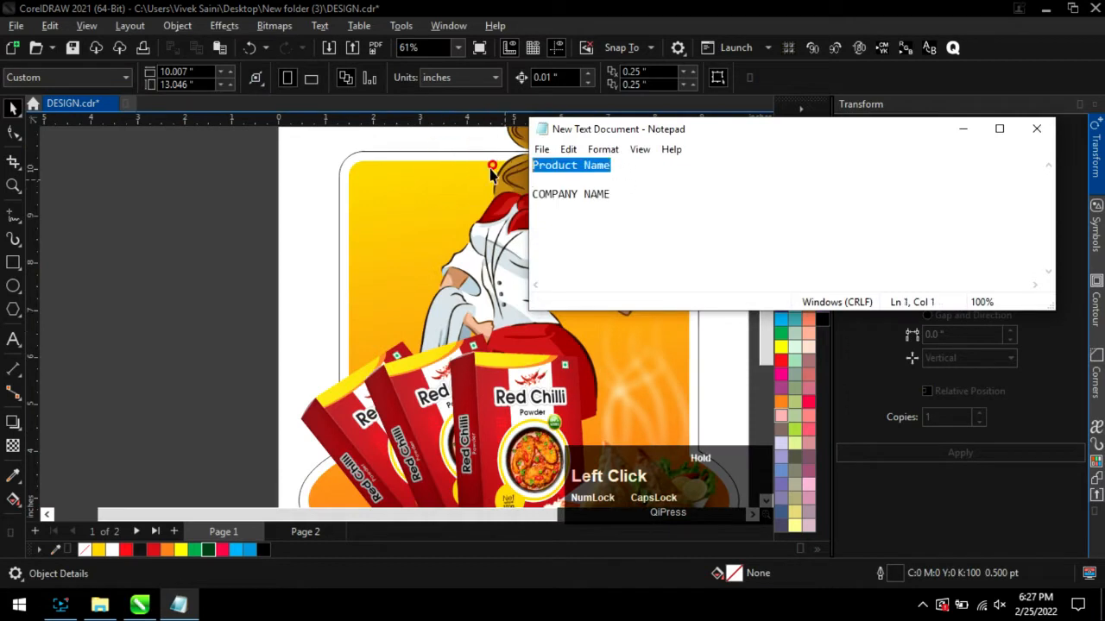
key(ctrl+c)
click(19, 343)
key(ctrl+v)
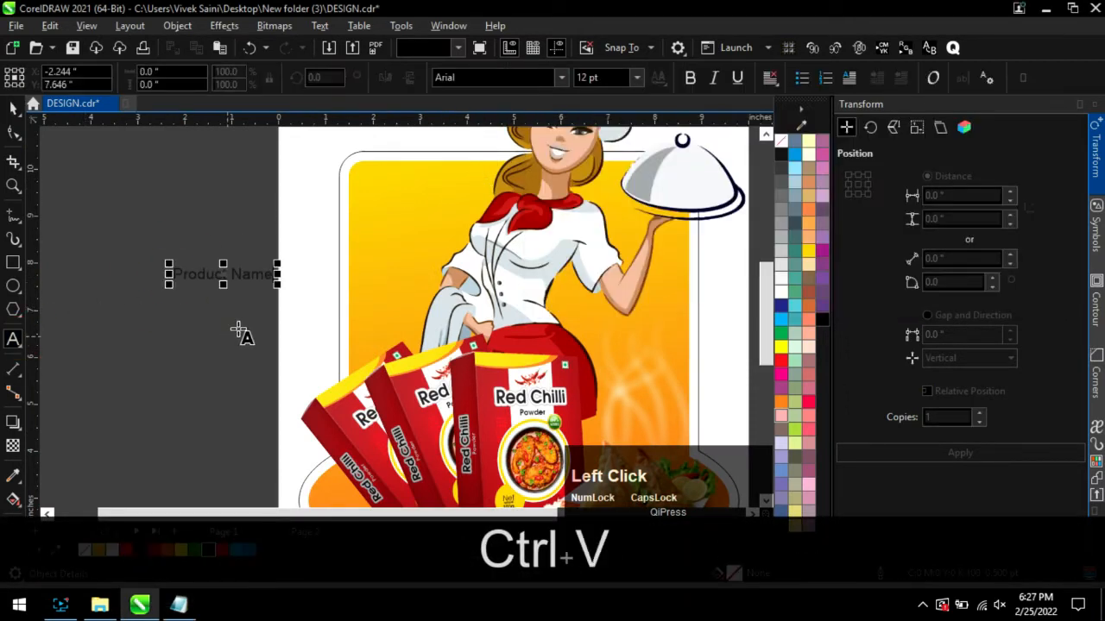
click(227, 274)
click(13, 107)
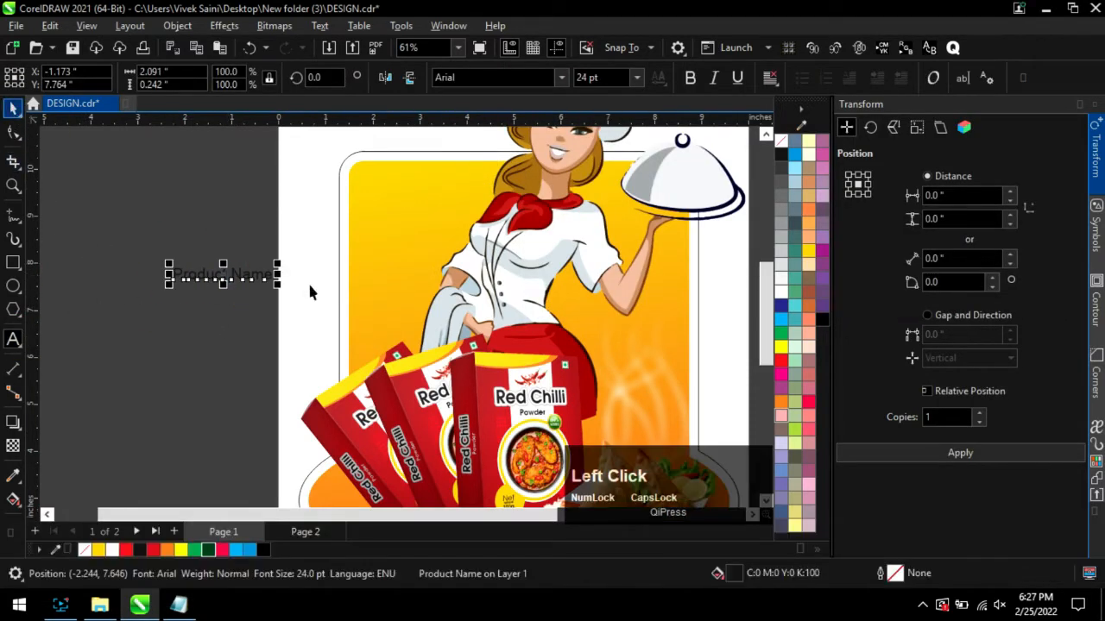
drag(271, 268, 400, 249)
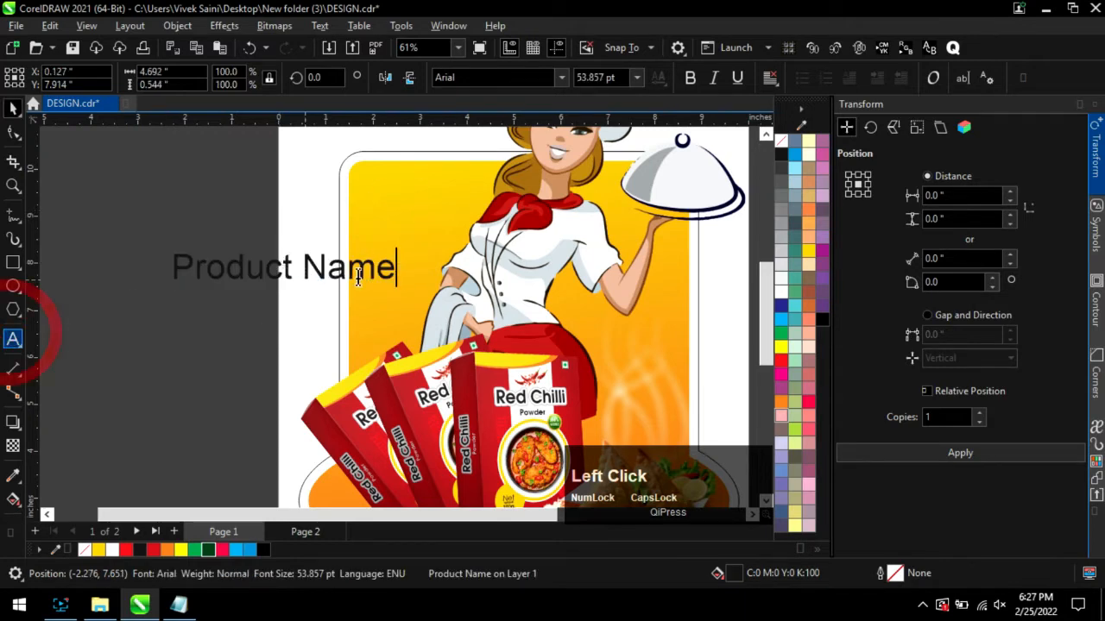
Split the product name onto two lines and break it apart into separate "Product" and "Name" text objects.
click(296, 266)
key(Return)
key(ctrl+k)
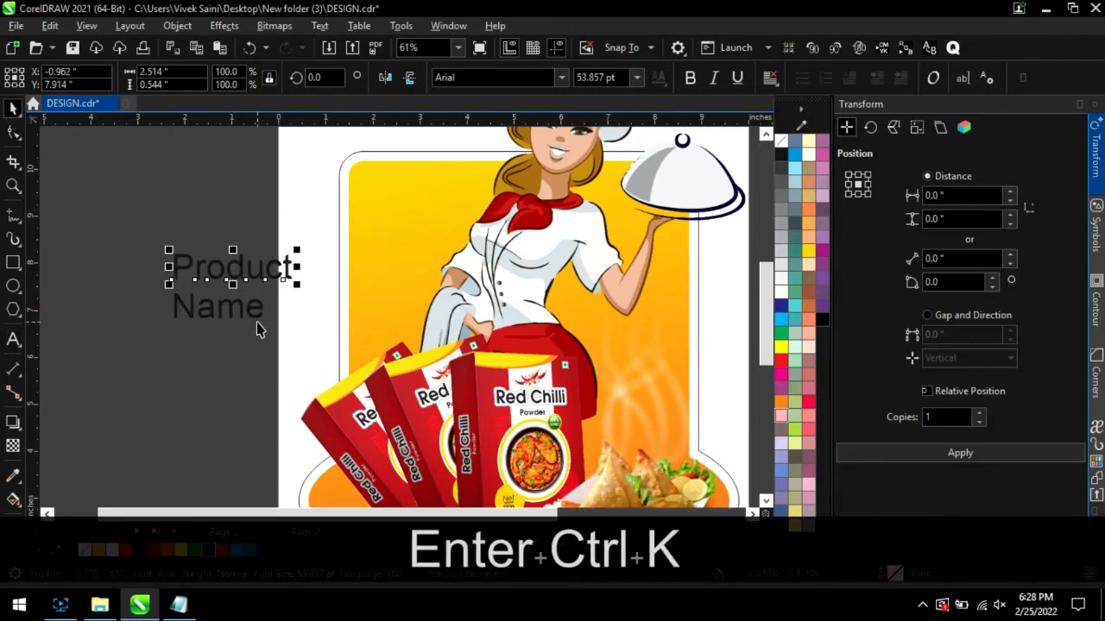
Set the word "Product" in the Avengeance Heroic Avenger font and enlarge it to about 86 pt.
click(560, 78)
scroll(510, 279, down, 3)
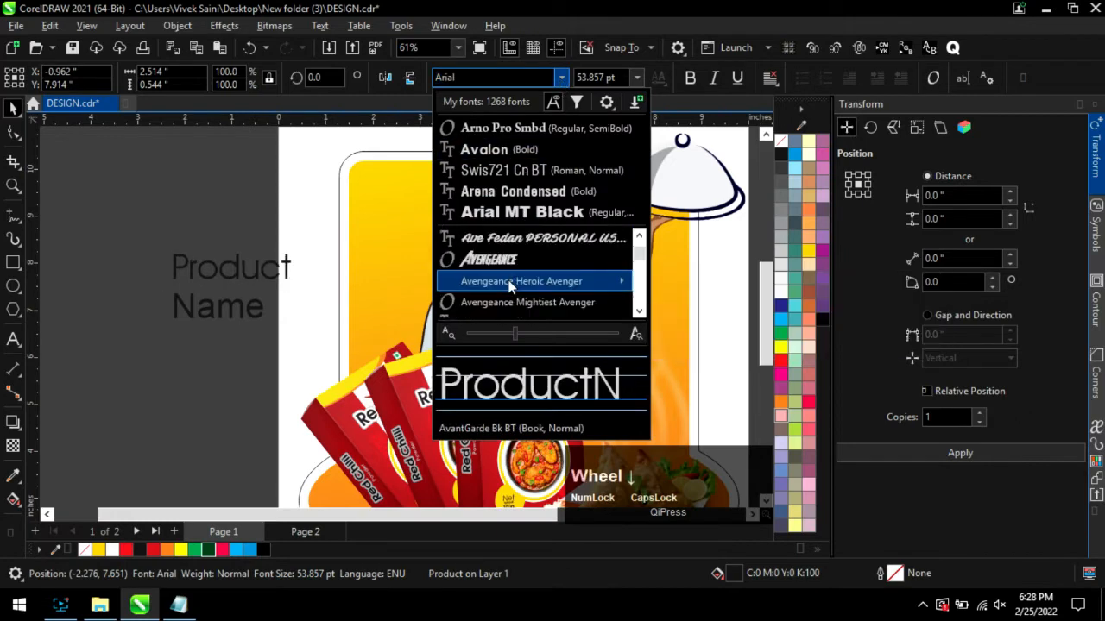
mouse_move(509, 285)
click(742, 347)
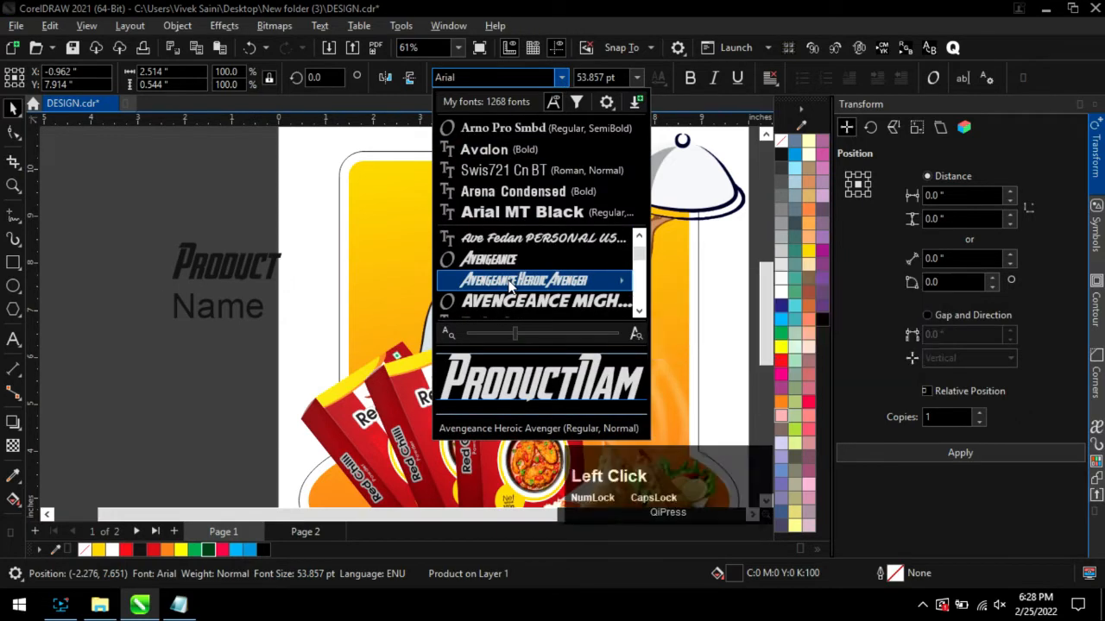
drag(288, 239, 369, 212)
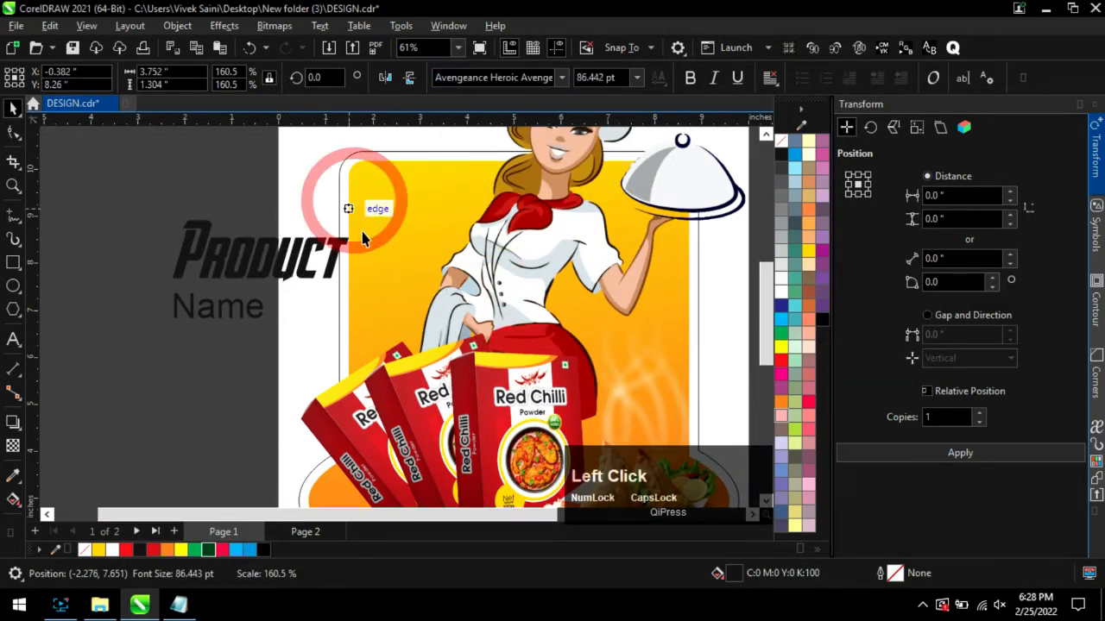
Place "Product" on the yellow background across the chef's shirt and give it a red fill with a white outline.
drag(283, 264, 469, 253)
right_click(781, 296)
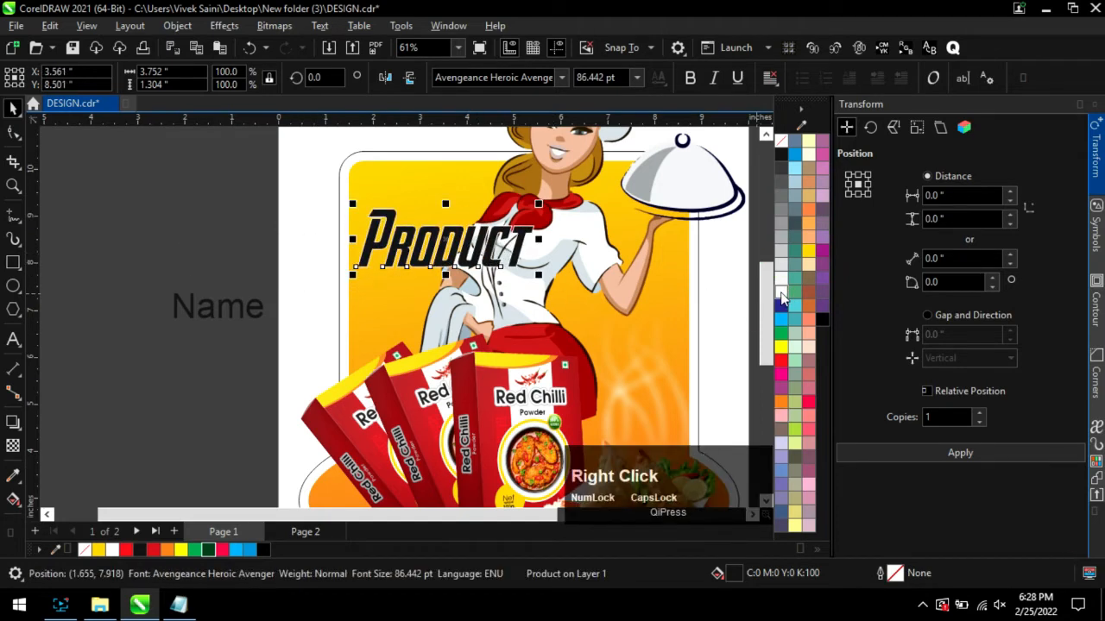
click(781, 363)
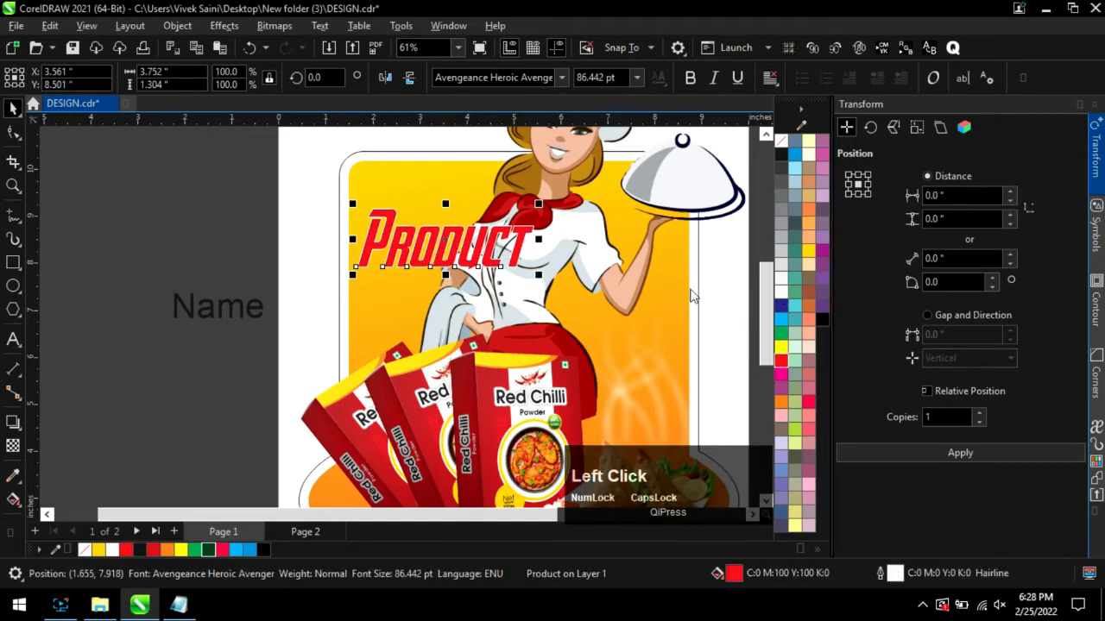
Set the white outline of "Product" to 8 pt, placed behind the fill and scaling with the object.
key(F12)
drag(532, 121, 723, 105)
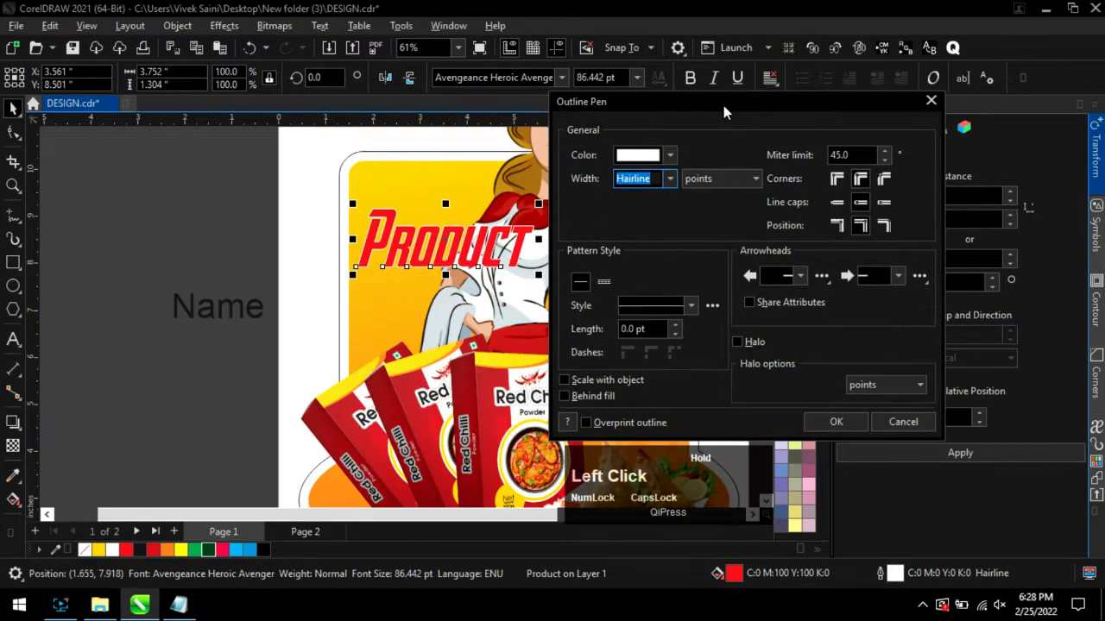
click(669, 178)
click(639, 310)
click(566, 396)
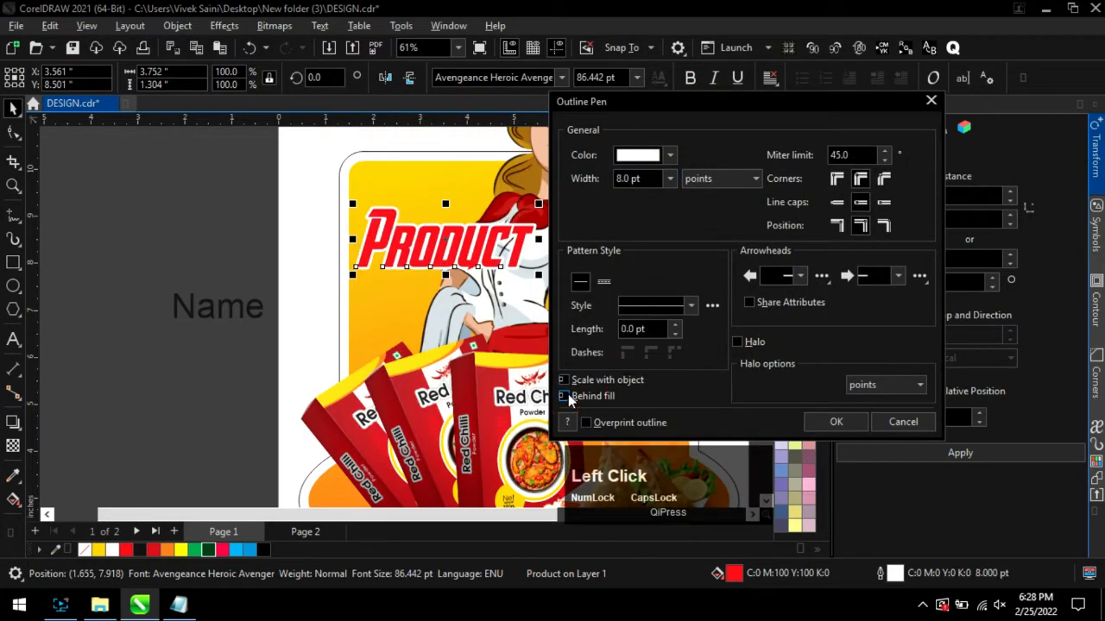
click(828, 422)
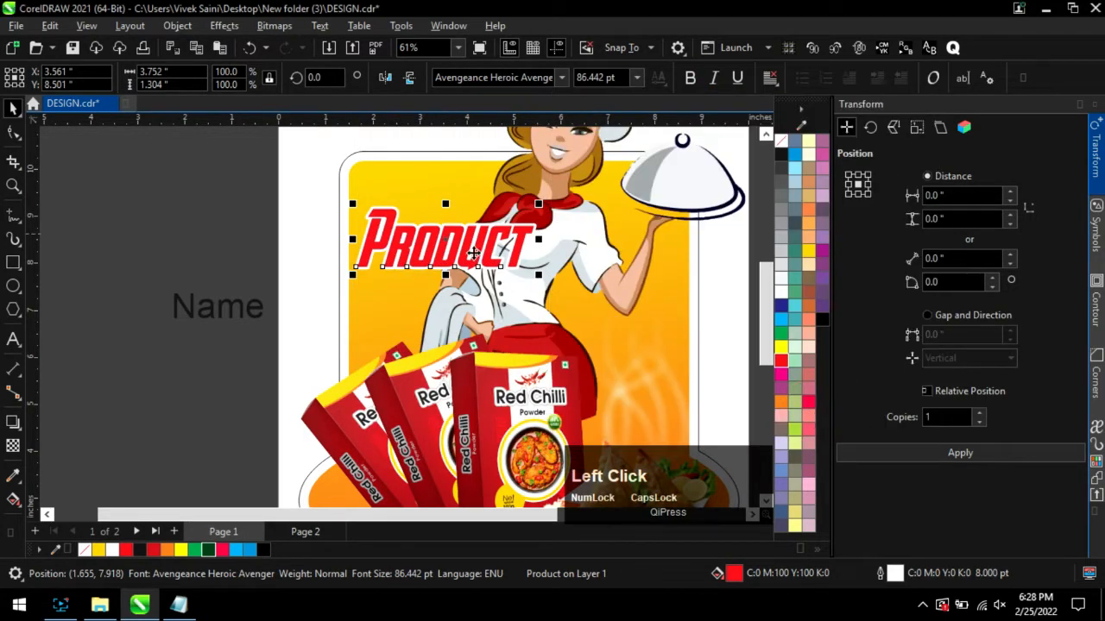
Apply the Plastic texture effect to "Product" with highlight 90, depth 13 and smoothness 30.
click(223, 26)
mouse_move(249, 304)
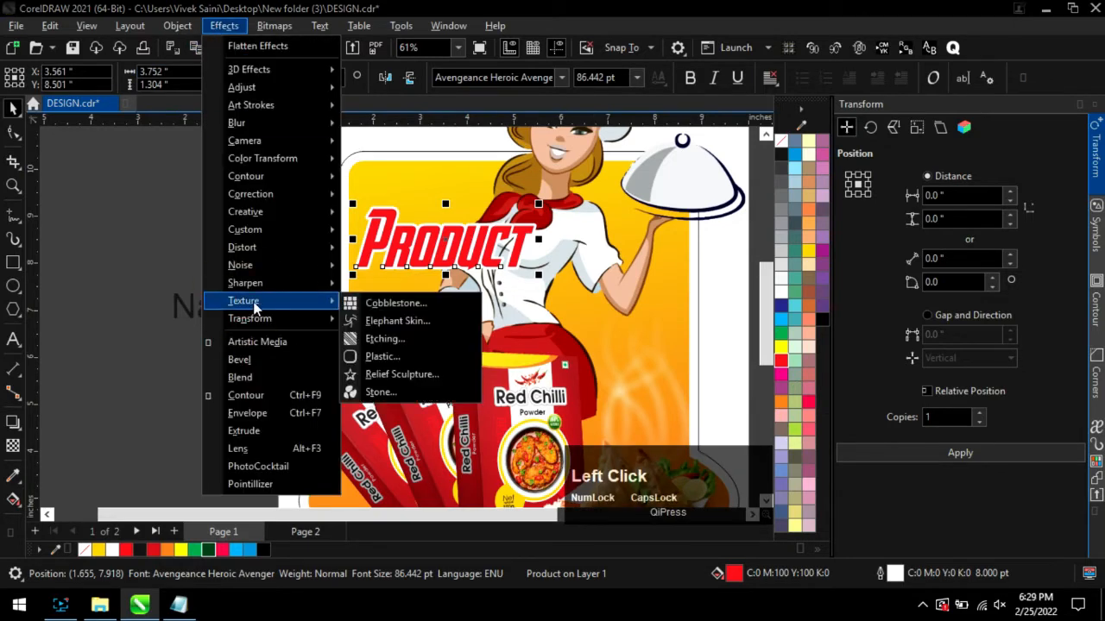
click(385, 351)
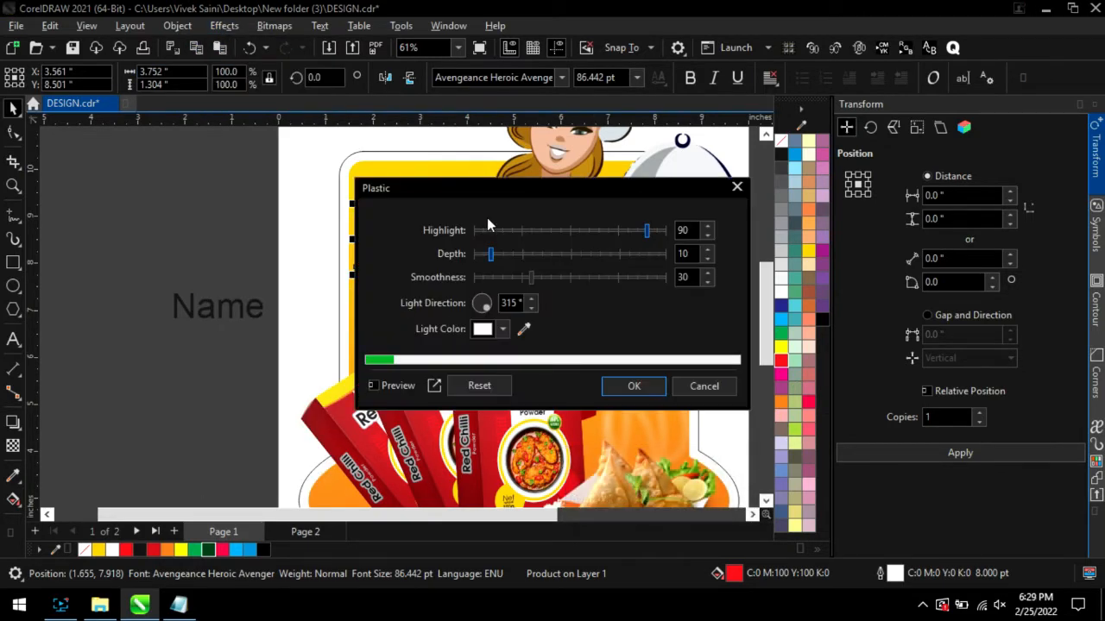
drag(480, 182, 735, 137)
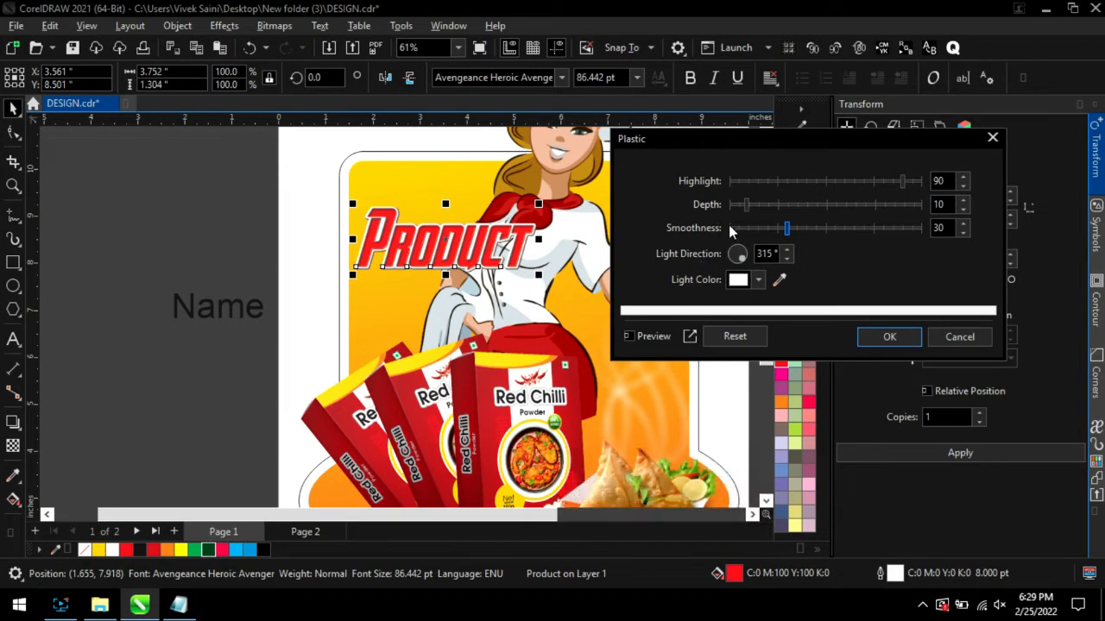
click(763, 209)
click(873, 342)
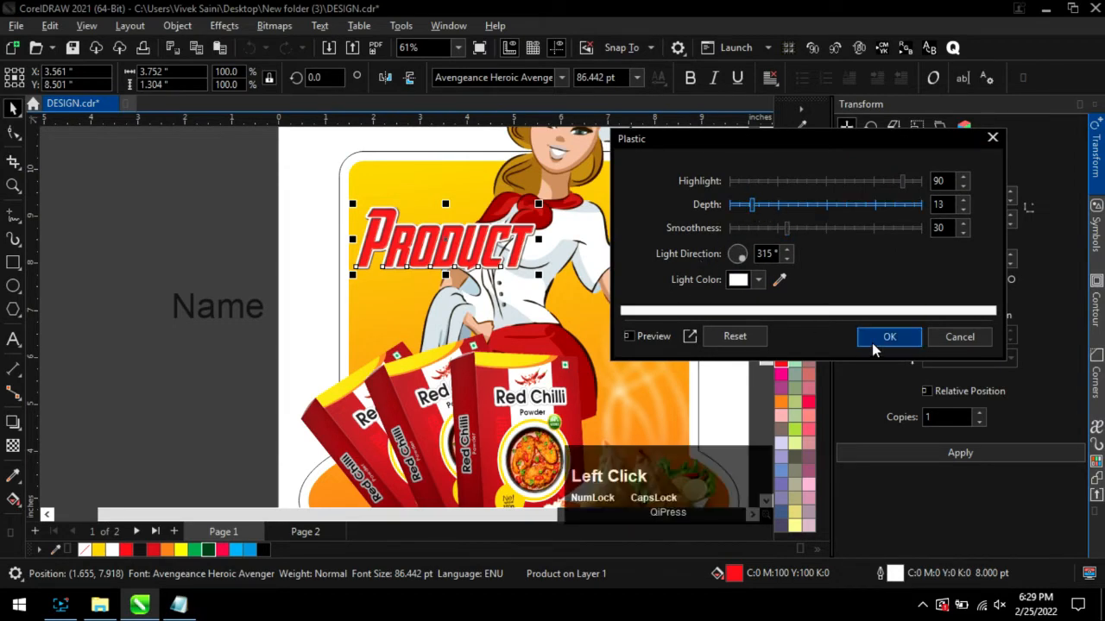
Rotate "Product" to about 11.6 degrees, lower it above the product boxes, and shrink it to about 83 pt.
click(449, 253)
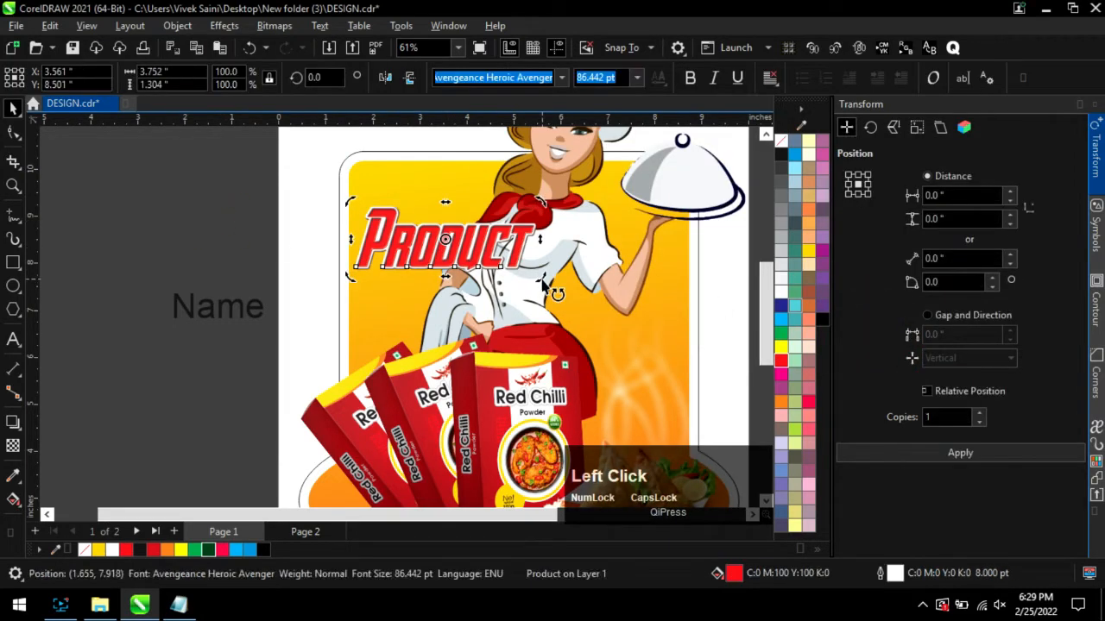
drag(544, 277, 546, 257)
drag(445, 286, 482, 274)
click(480, 266)
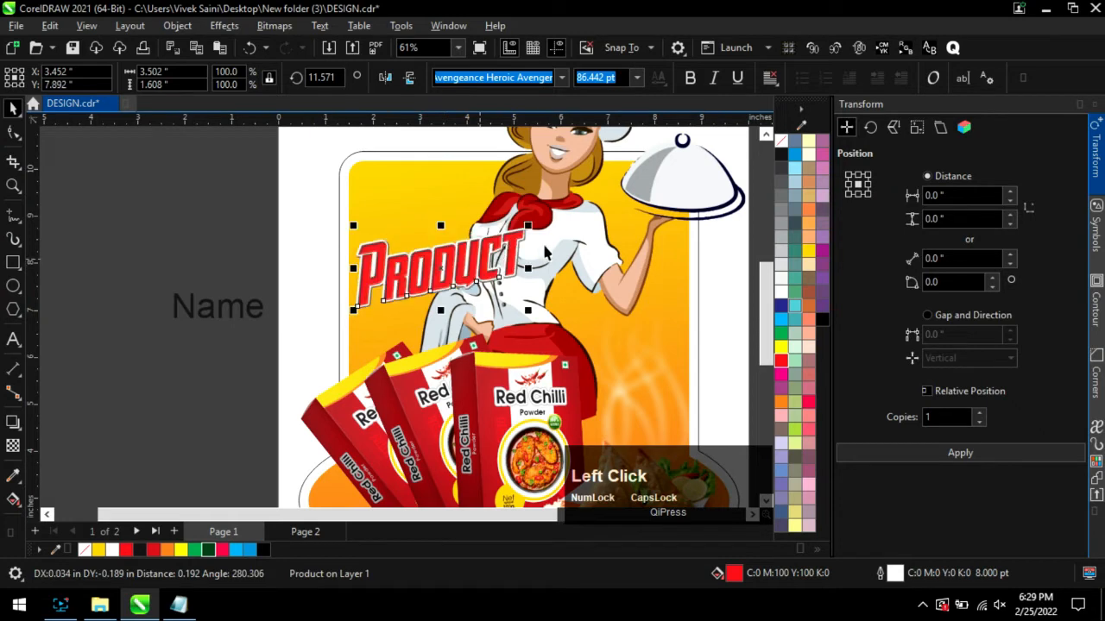
drag(529, 228, 523, 236)
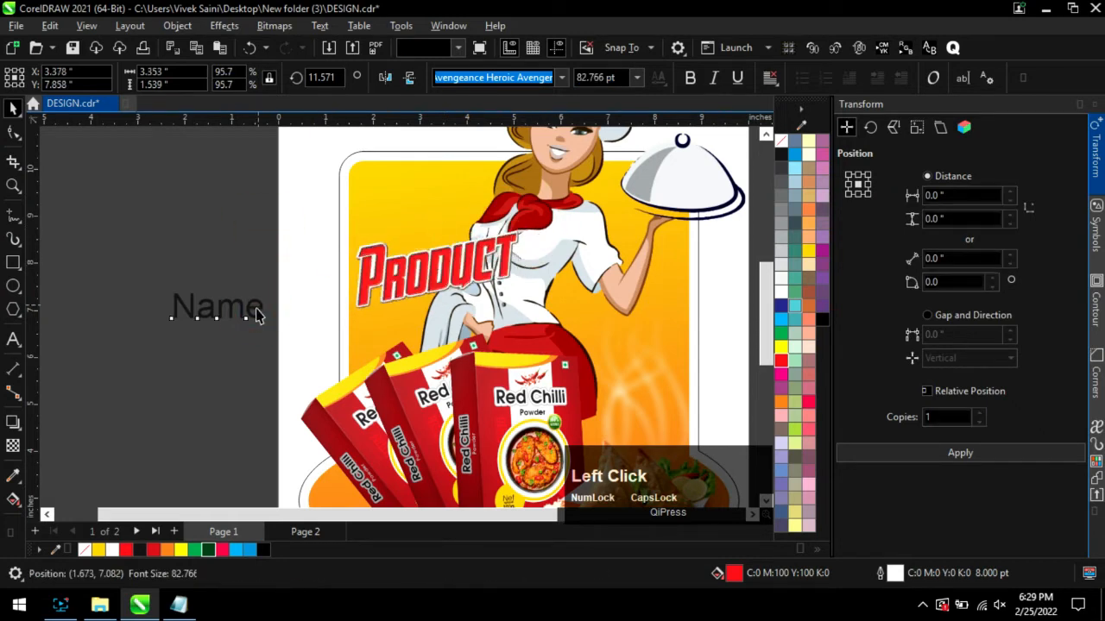
Move the word "Name" below "Product" and set it in the Arena Condensed font.
drag(252, 310, 470, 315)
scroll(470, 315, up, 1)
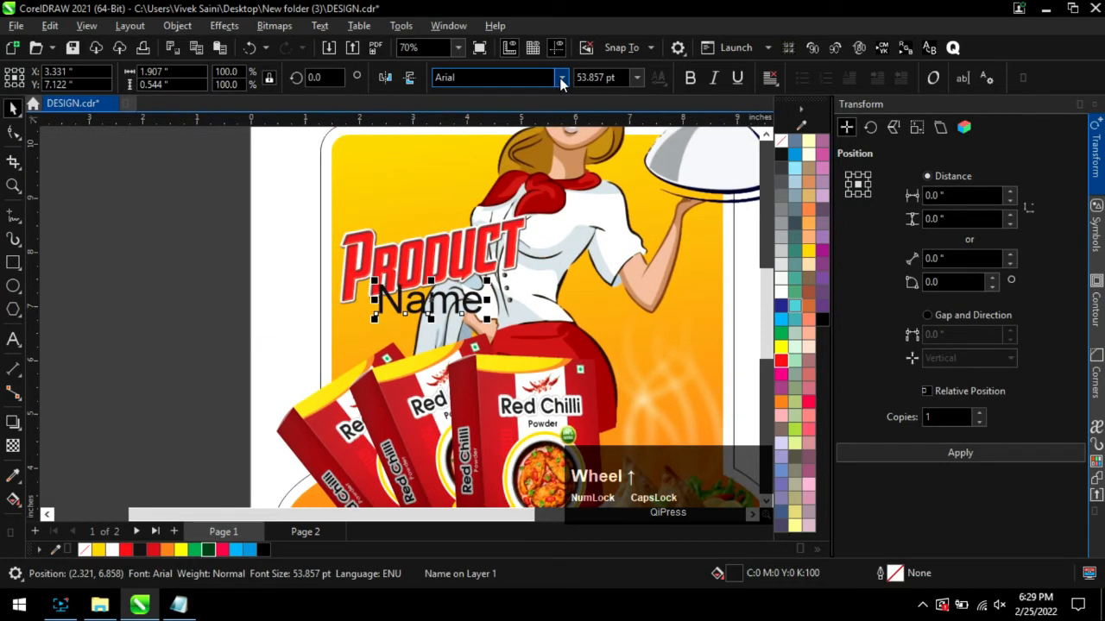
click(562, 76)
click(483, 212)
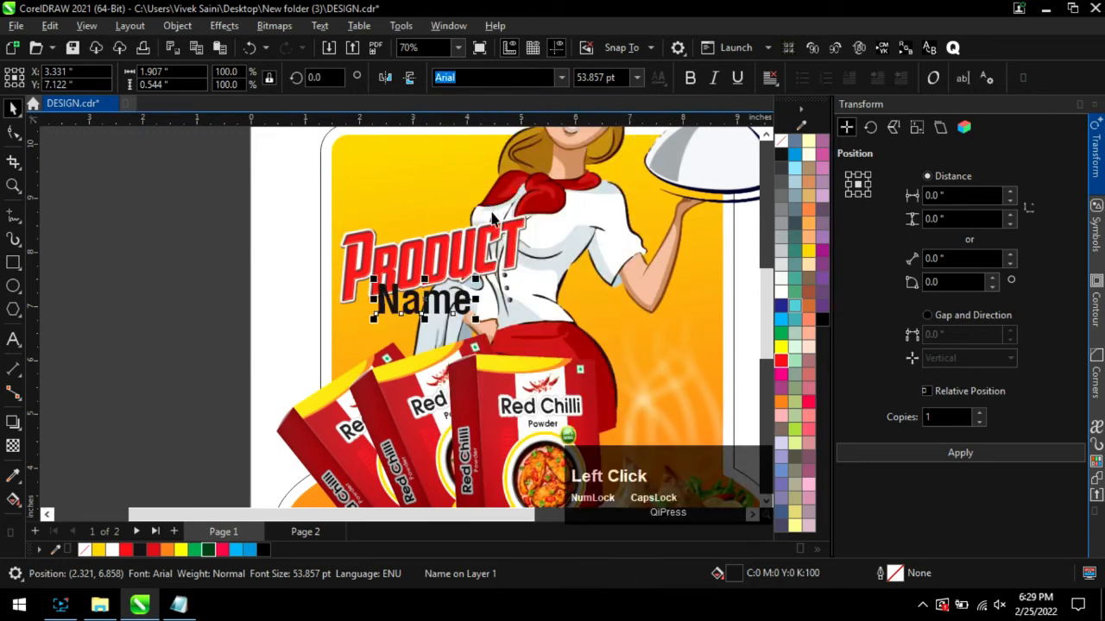
Reduce "Name" to about 45 pt, rotate it about 9.2 degrees, and fit it beneath "Product".
drag(462, 322, 496, 332)
click(490, 312)
click(416, 350)
scroll(451, 354, up, 1)
Give "Name" a thick white outline placed behind the fill and scaling with the object.
right_click(780, 307)
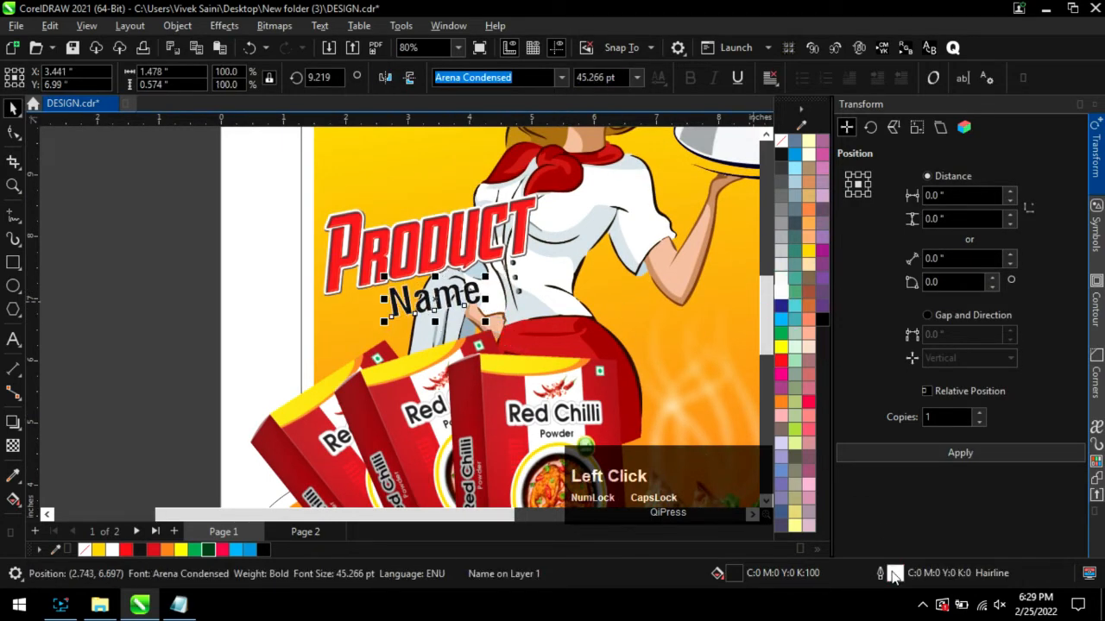
key(F12)
click(403, 423)
click(412, 409)
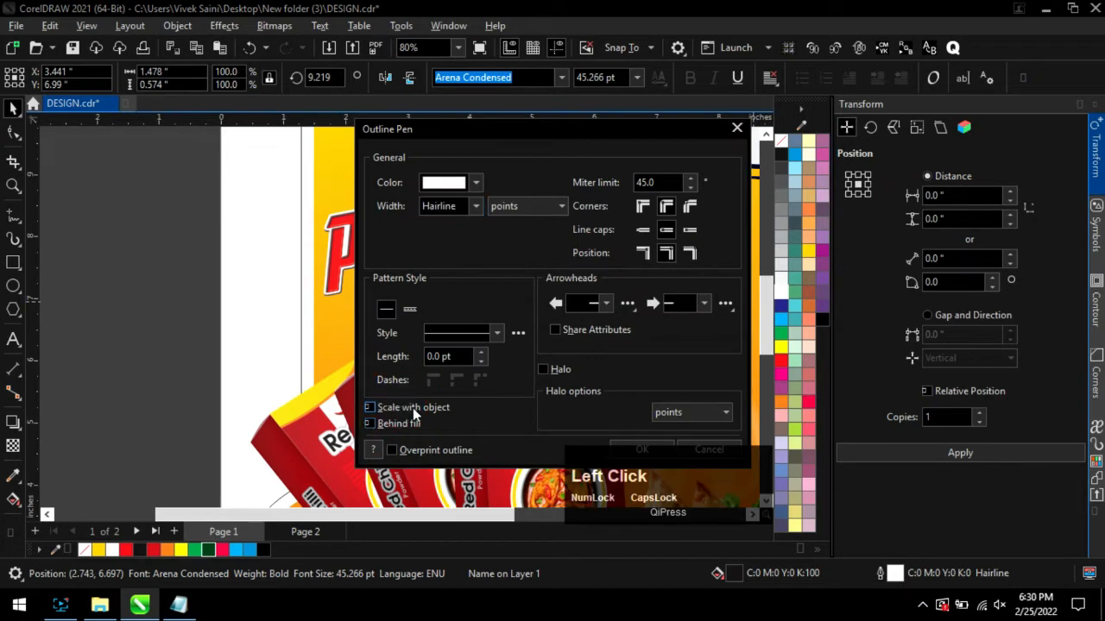
click(476, 206)
click(434, 318)
key(Return)
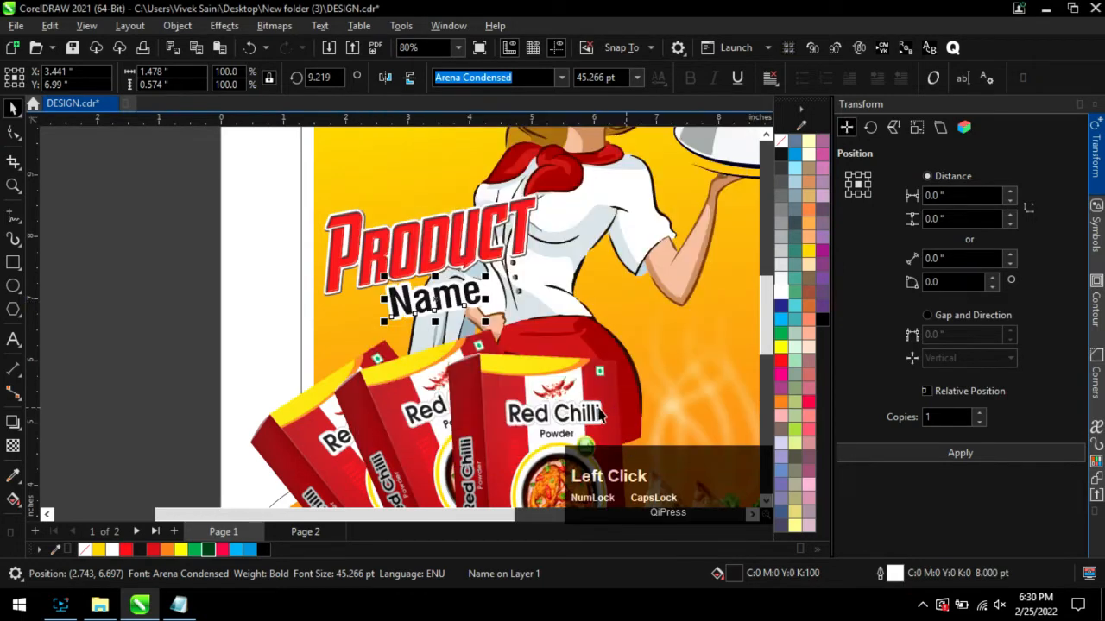
Apply the Plastic texture effect to the word "Name" and deselect it.
scroll(439, 321, up, 1)
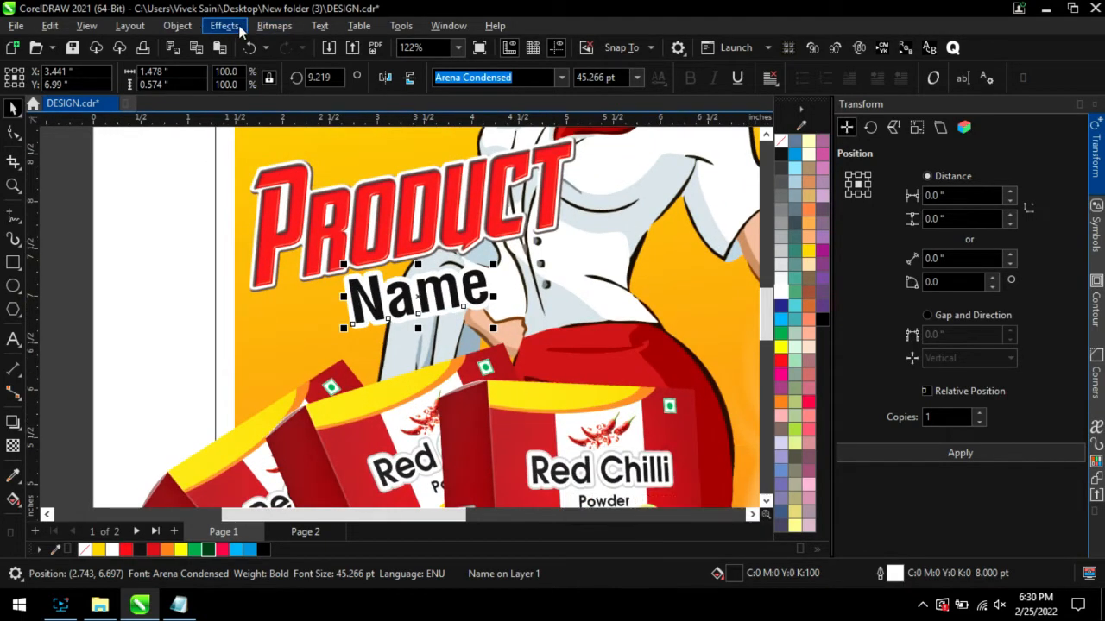
click(223, 26)
mouse_move(259, 302)
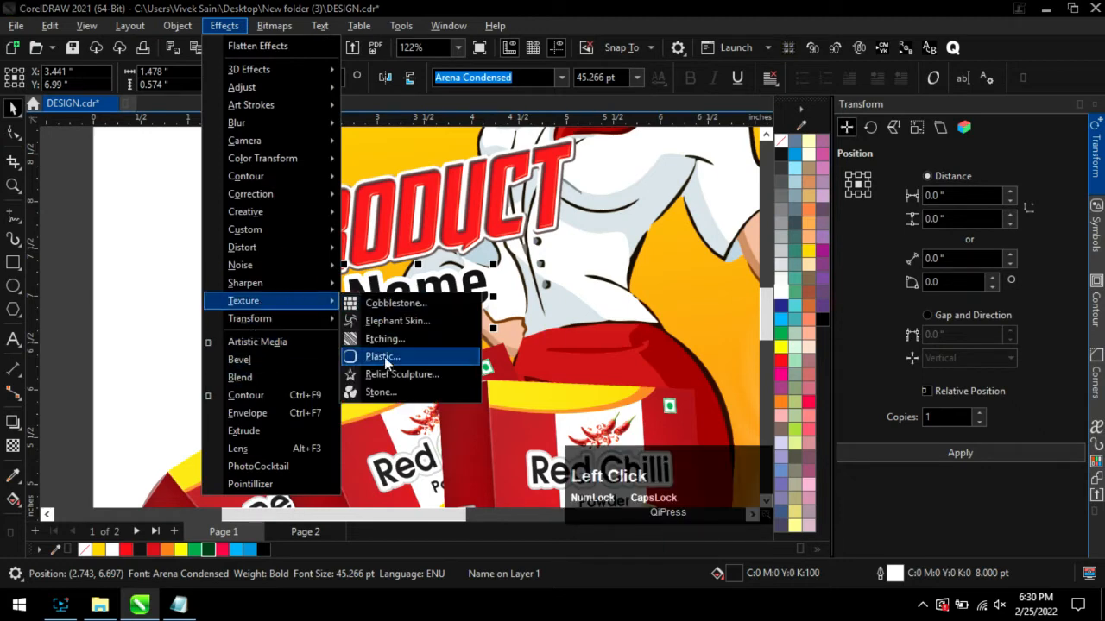
click(386, 361)
click(623, 386)
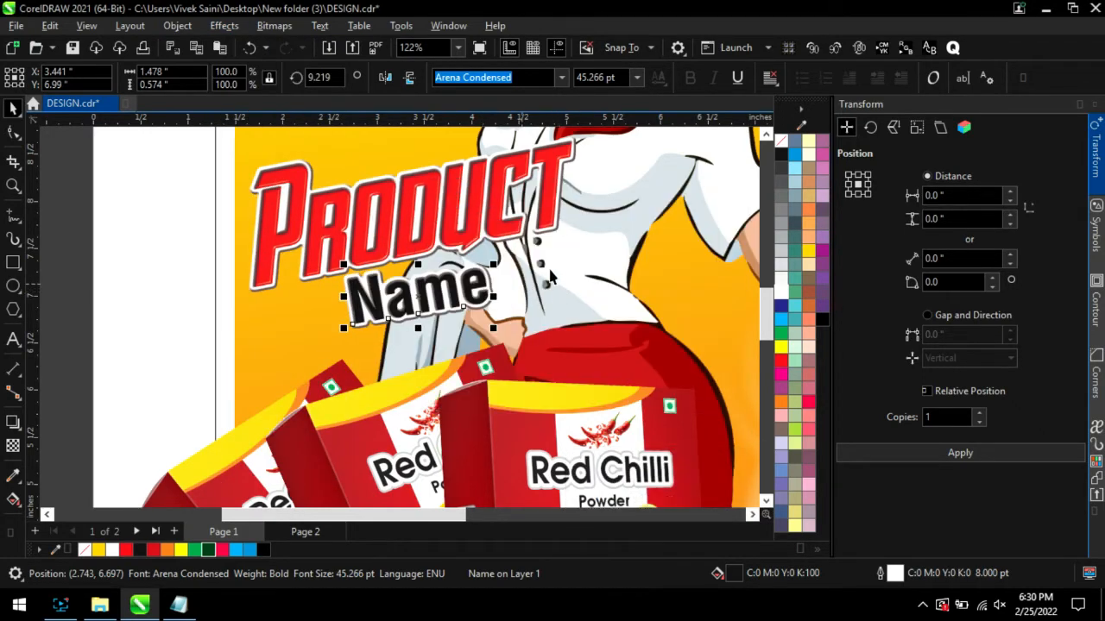
scroll(550, 276, down, 2)
click(227, 325)
Bring in the green "Pure 100% Spices" badge image from File Explorer and shrink it to about 1.56 inches wide.
scroll(246, 318, down, 3)
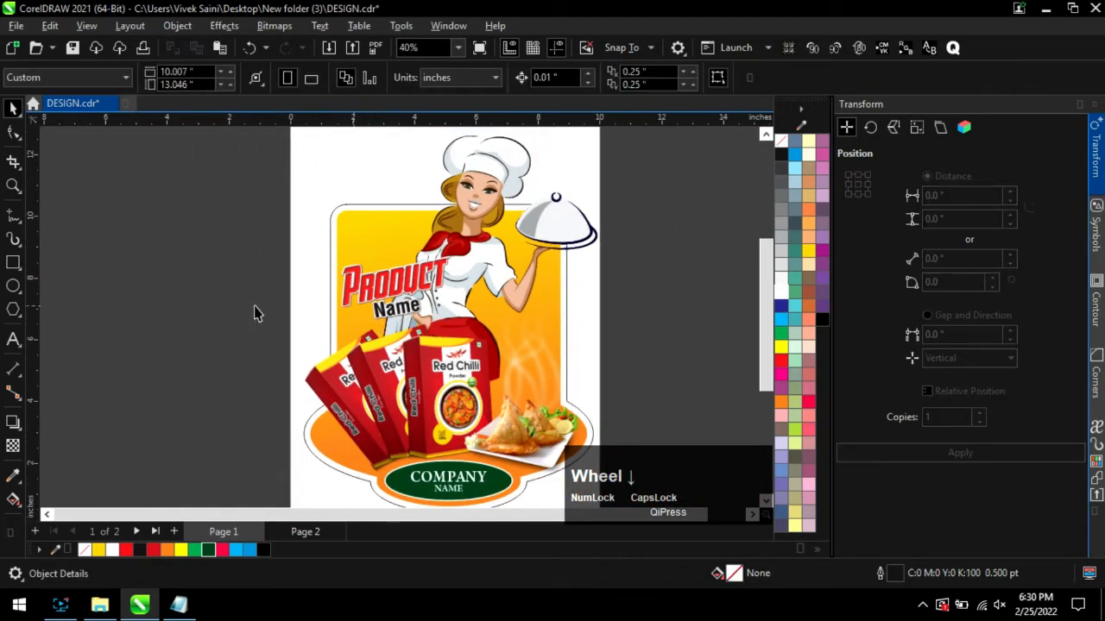
scroll(552, 360, right, 1)
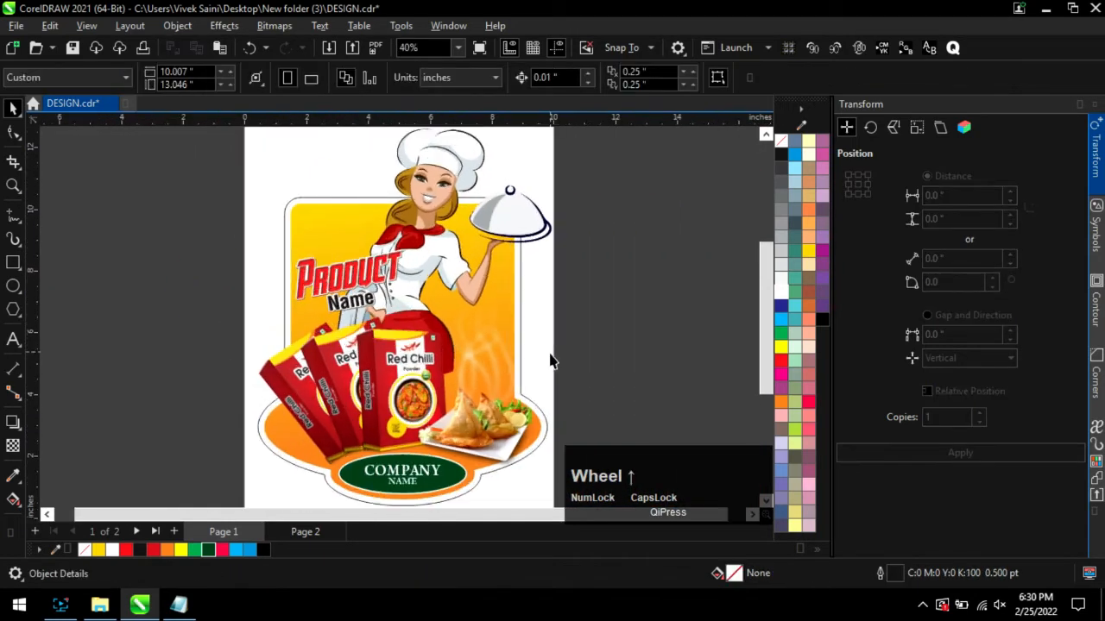
click(101, 606)
drag(431, 173, 271, 377)
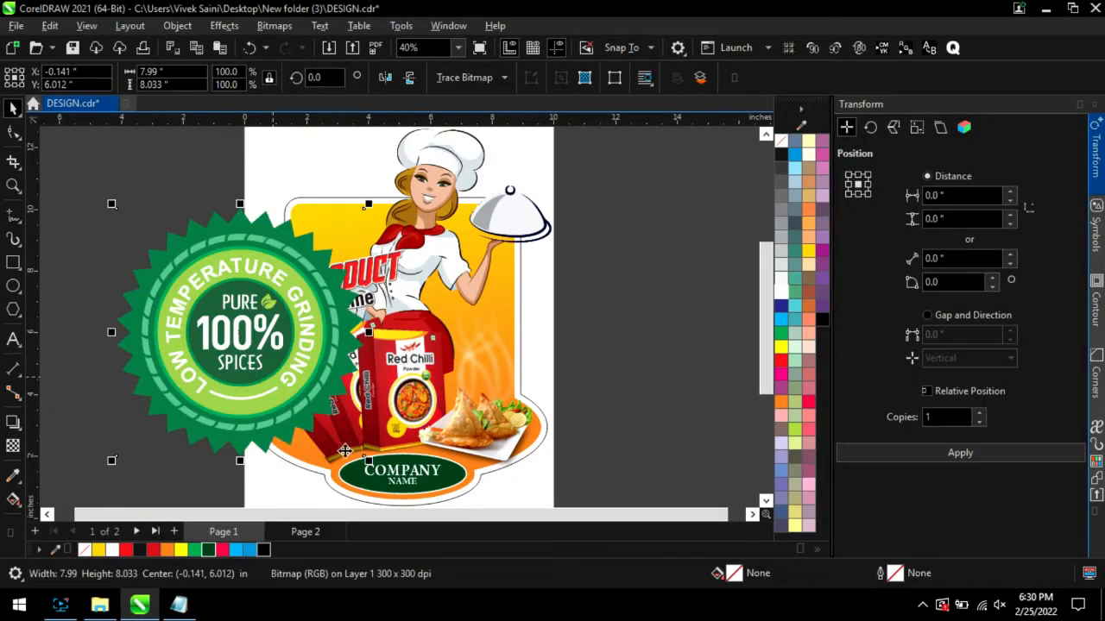
drag(365, 458, 169, 261)
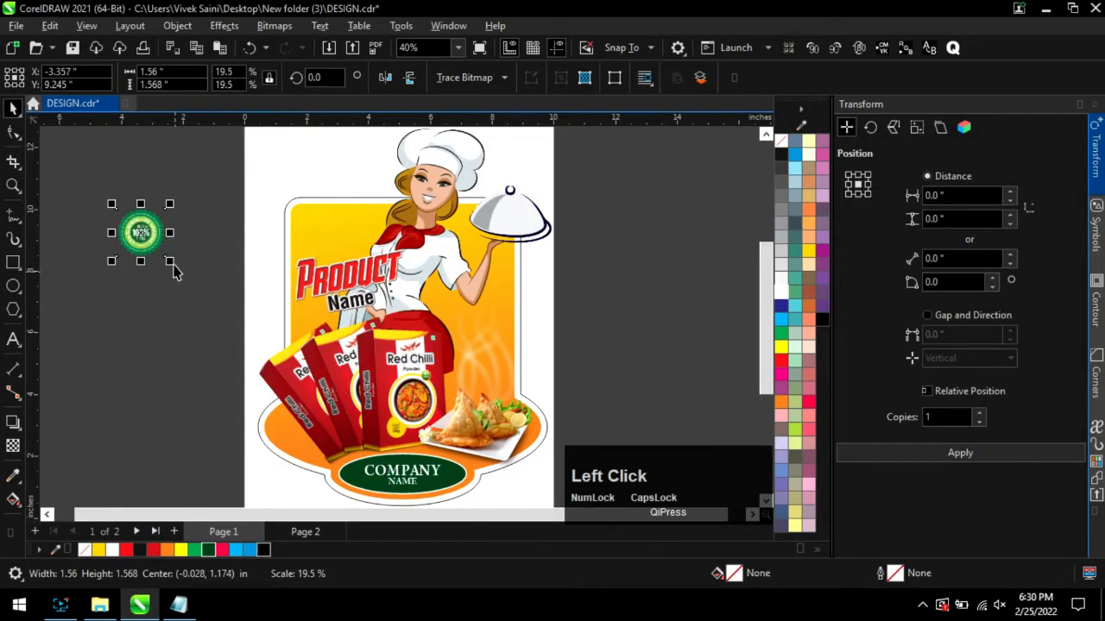
Place the badge above "Product" in the yellow background's upper corner and reduce it to about 1.06 inches wide.
mouse_move(330, 233)
mouse_down()
mouse_move(337, 246)
mouse_move(319, 227)
mouse_move(336, 249)
mouse_move(318, 251)
mouse_up()
scroll(321, 227, up, 3)
click(316, 248)
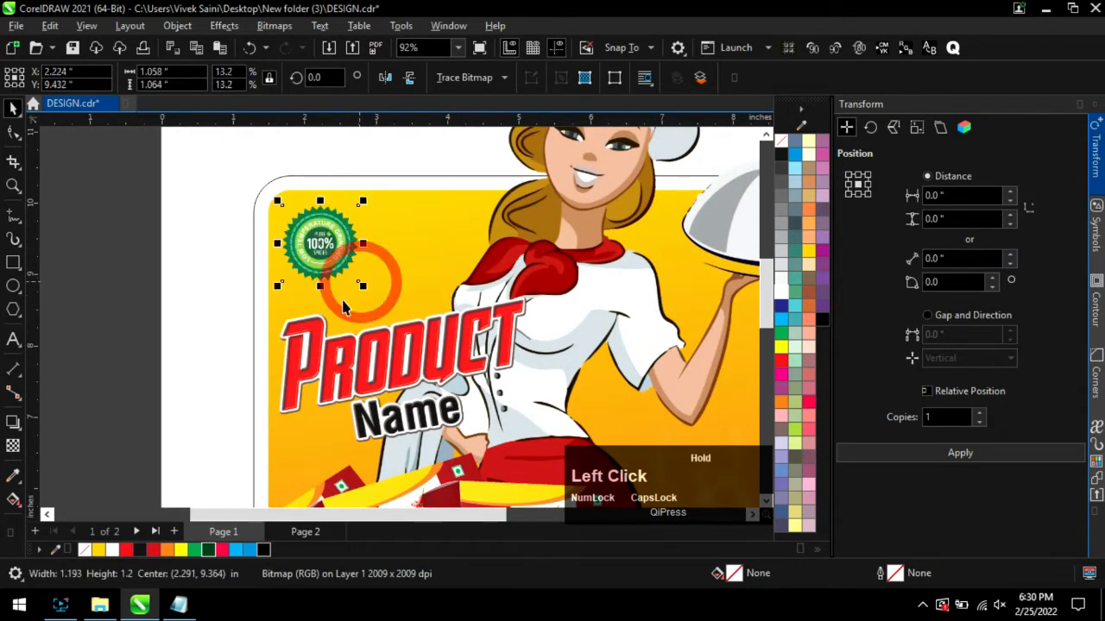
Bring the green leaf image from File Explorer into the design, over the product name.
scroll(316, 248, down, 3)
click(102, 606)
drag(811, 173, 394, 281)
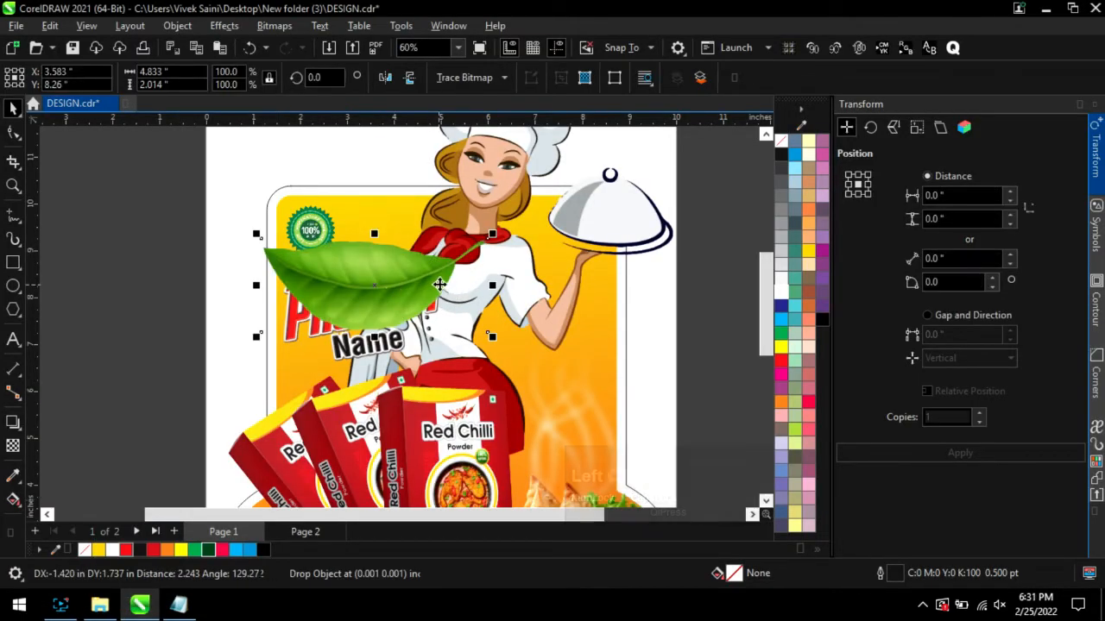
Apply a Gaussian Blur with a 4.9-pixel radius to the leaf image.
click(268, 26)
click(268, 26)
click(223, 25)
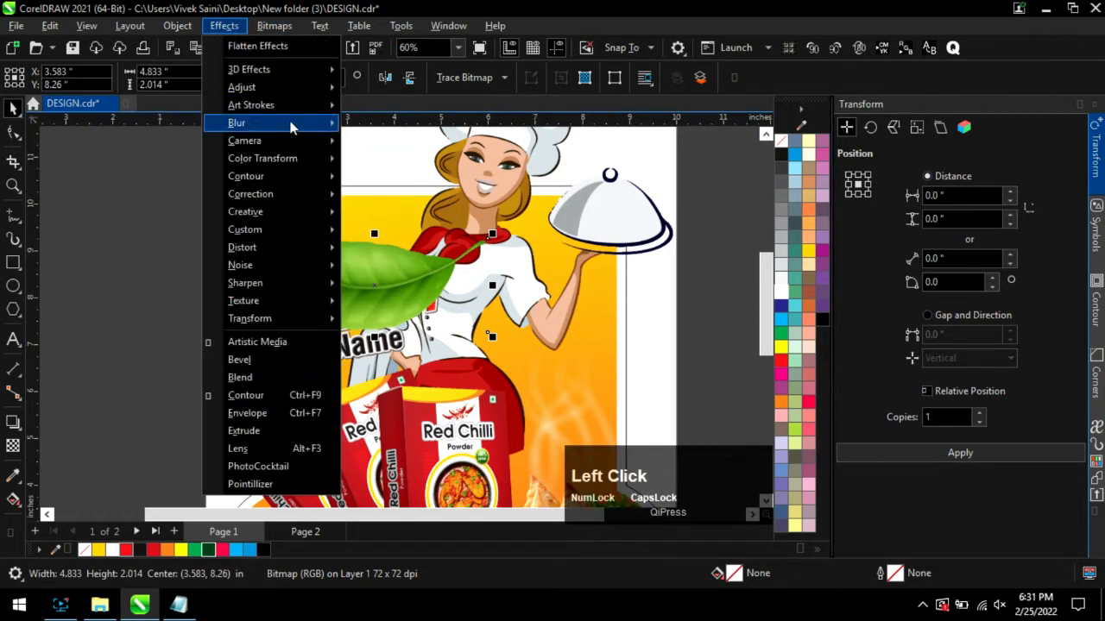
mouse_move(302, 118)
click(392, 161)
drag(505, 251, 693, 187)
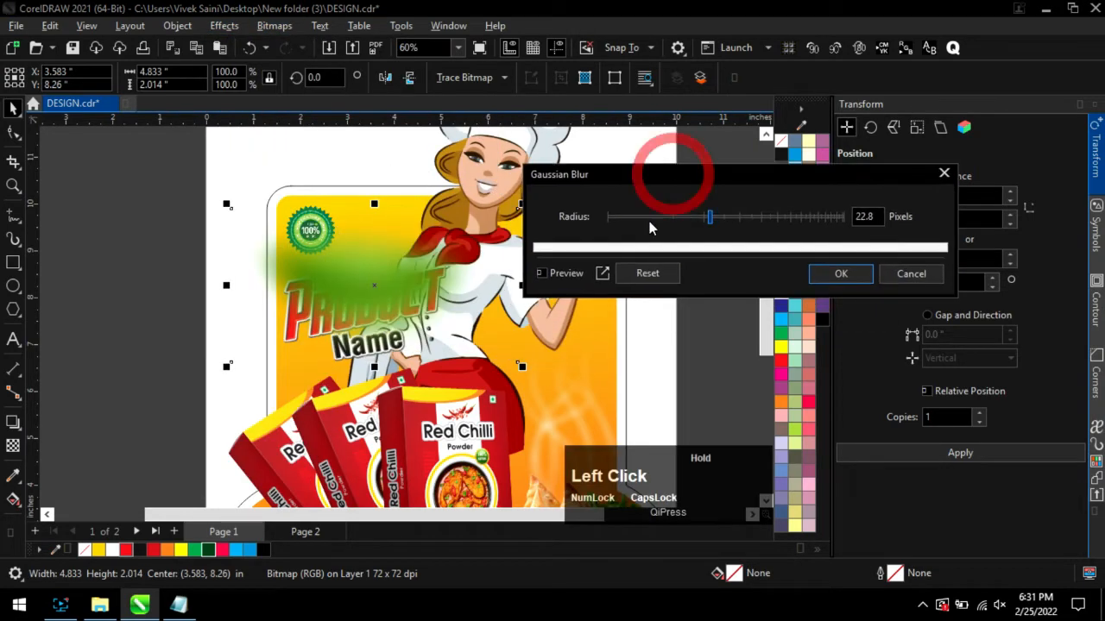
click(648, 218)
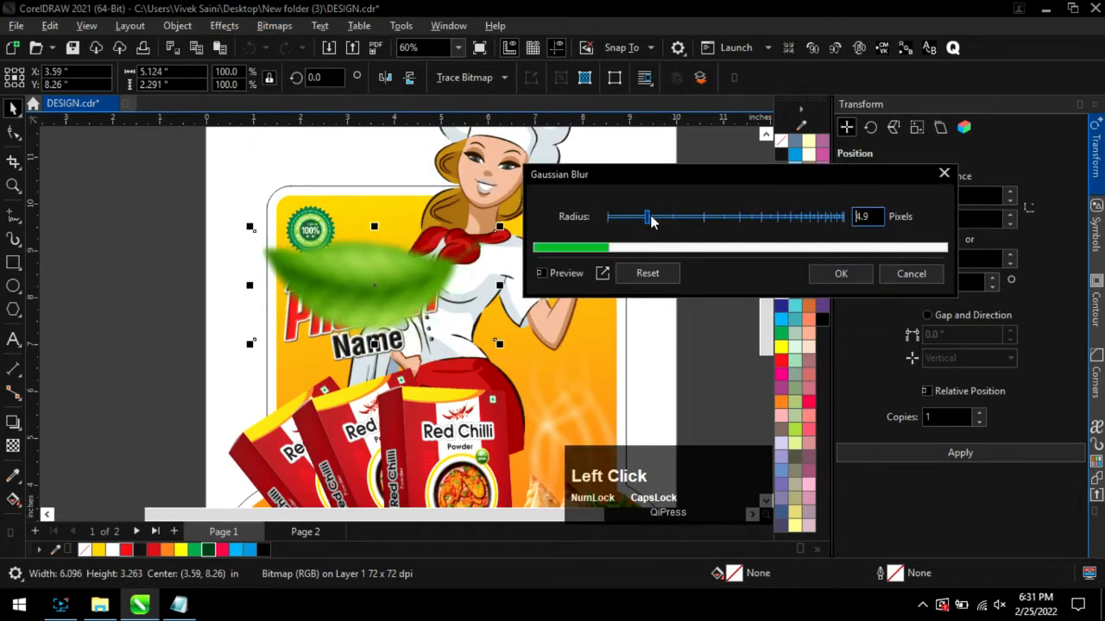
click(822, 274)
drag(441, 252, 393, 264)
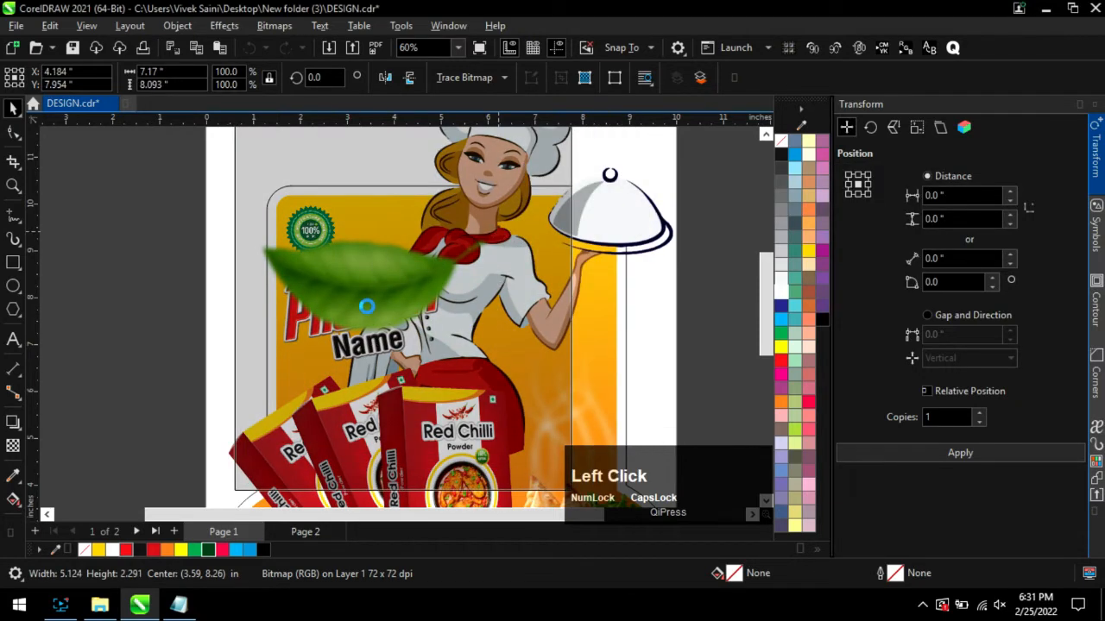
drag(367, 306, 367, 306)
key(ctrl+z)
click(194, 261)
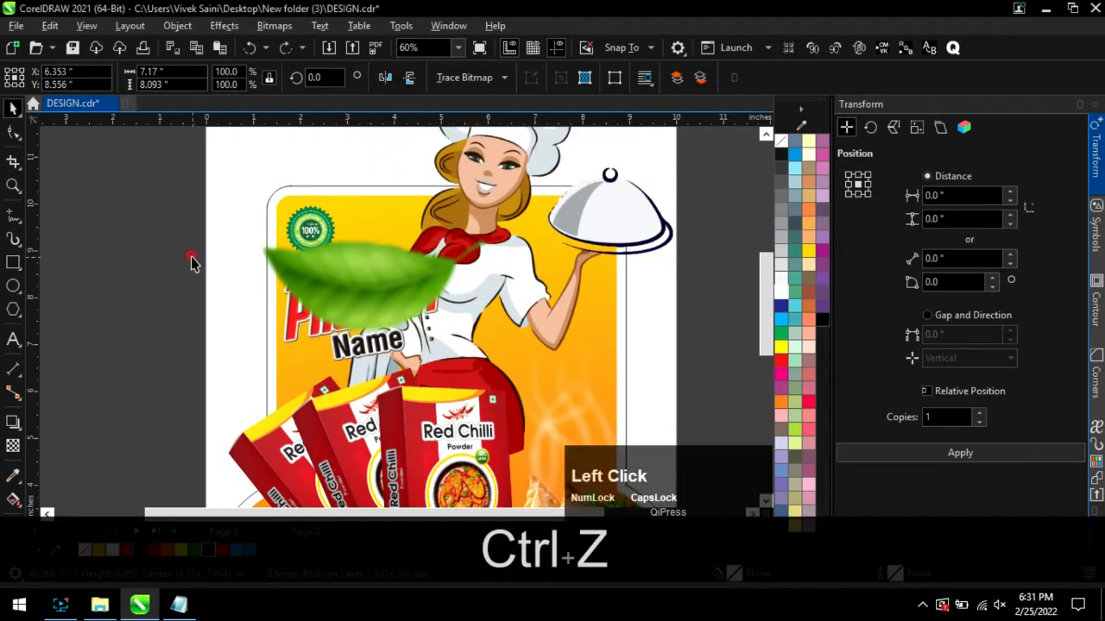
Shrink the leaf to about 1.14 inches wide, place it below the chef's raised arm and rotate it to about 278.5 degrees.
click(313, 275)
drag(495, 339, 316, 271)
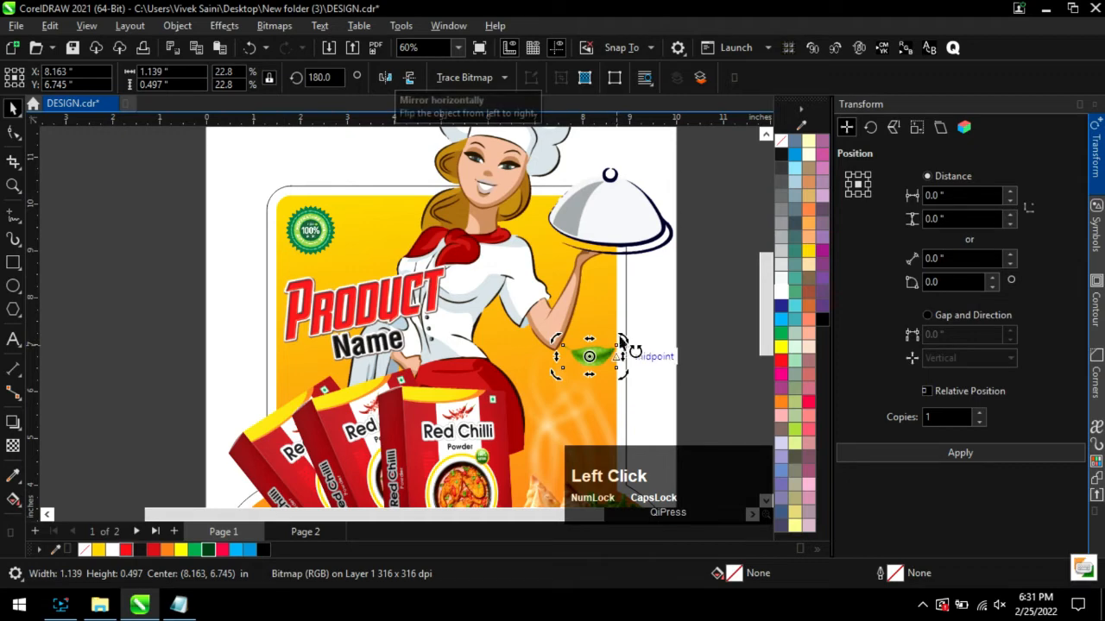
drag(621, 339, 542, 298)
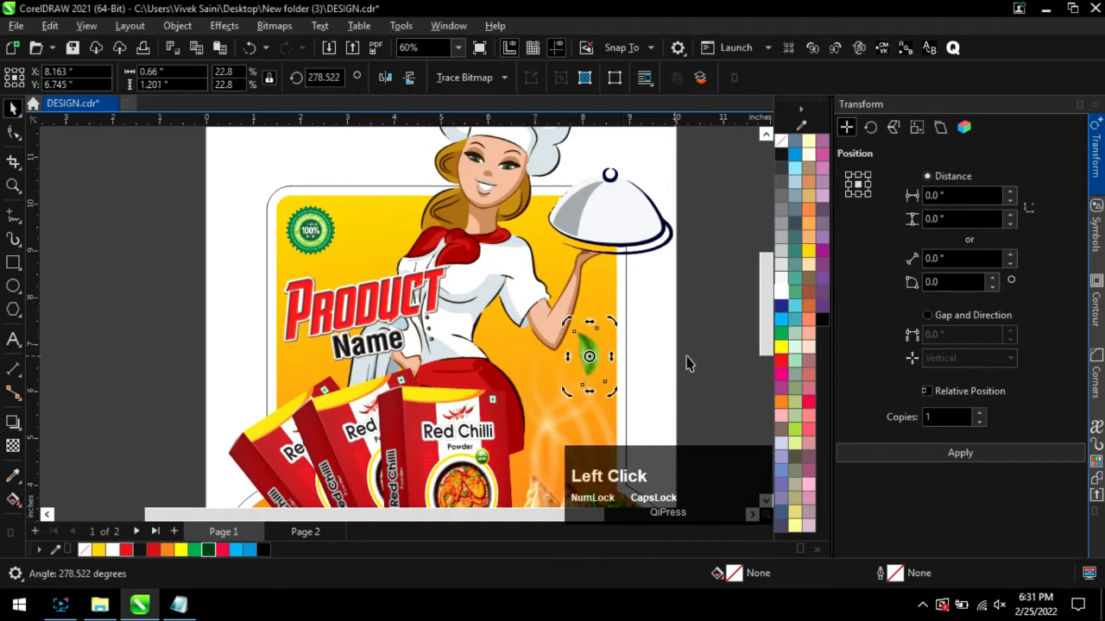
Reduce the leaf to about 0.61 by 0.79 inches and place a rotated copy below "Product", beside "Name".
click(588, 358)
drag(611, 390, 280, 334)
click(592, 351)
scroll(321, 358, up, 1)
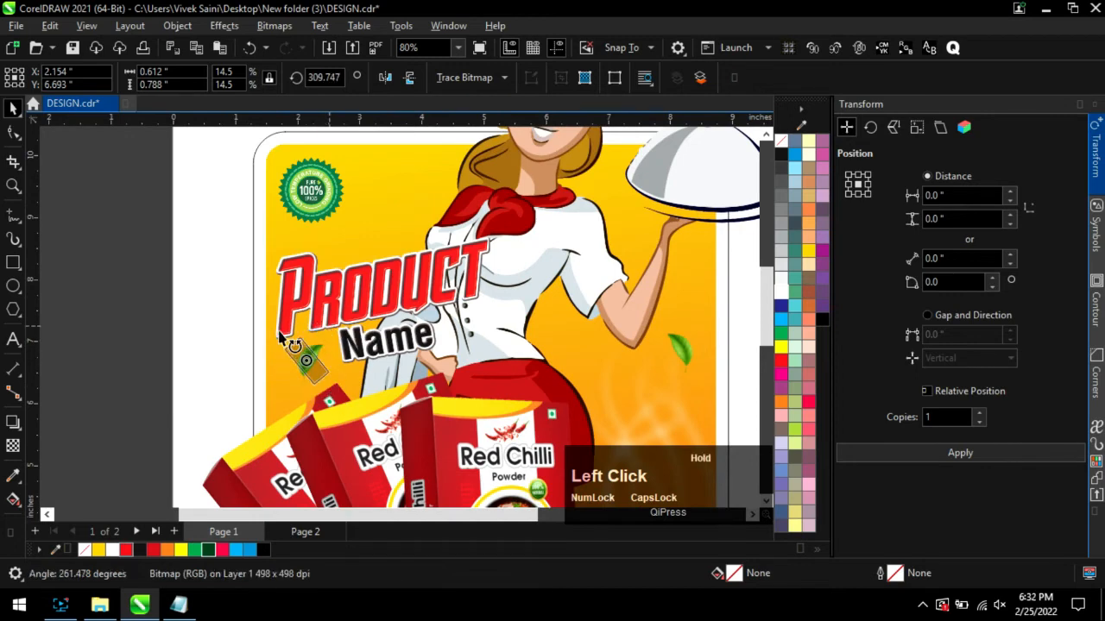
click(227, 329)
scroll(290, 325, down, 1)
Duplicate the leaf below the chef's arm and place the copy across the background's upper edge near the badge, rotated to about 249.1 degrees.
click(585, 345)
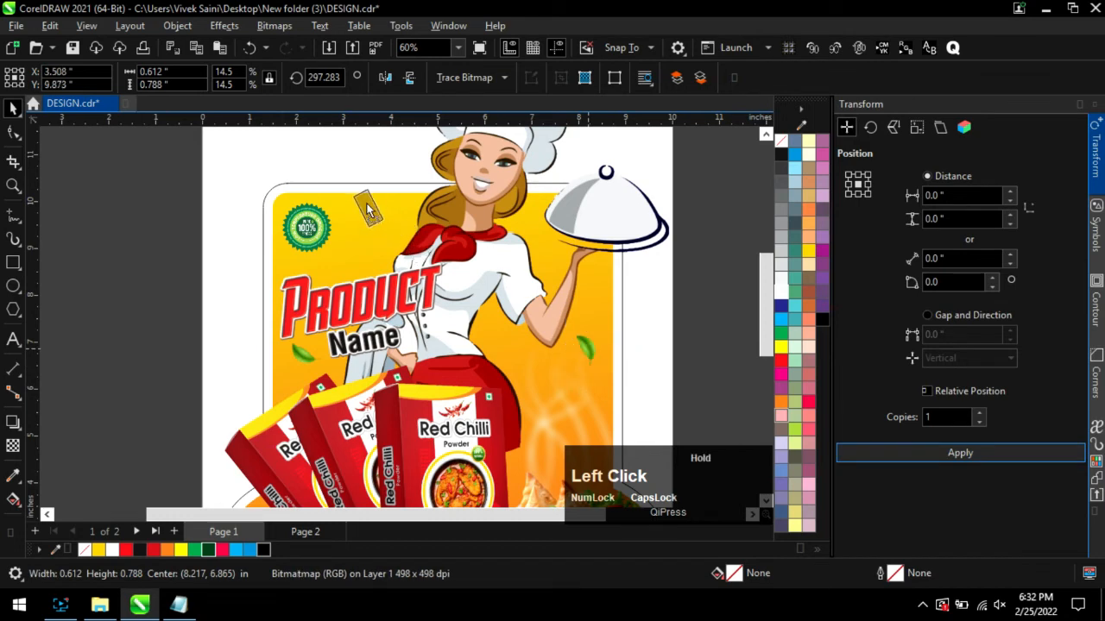
right_click(366, 204)
drag(367, 205, 359, 233)
click(366, 205)
click(377, 196)
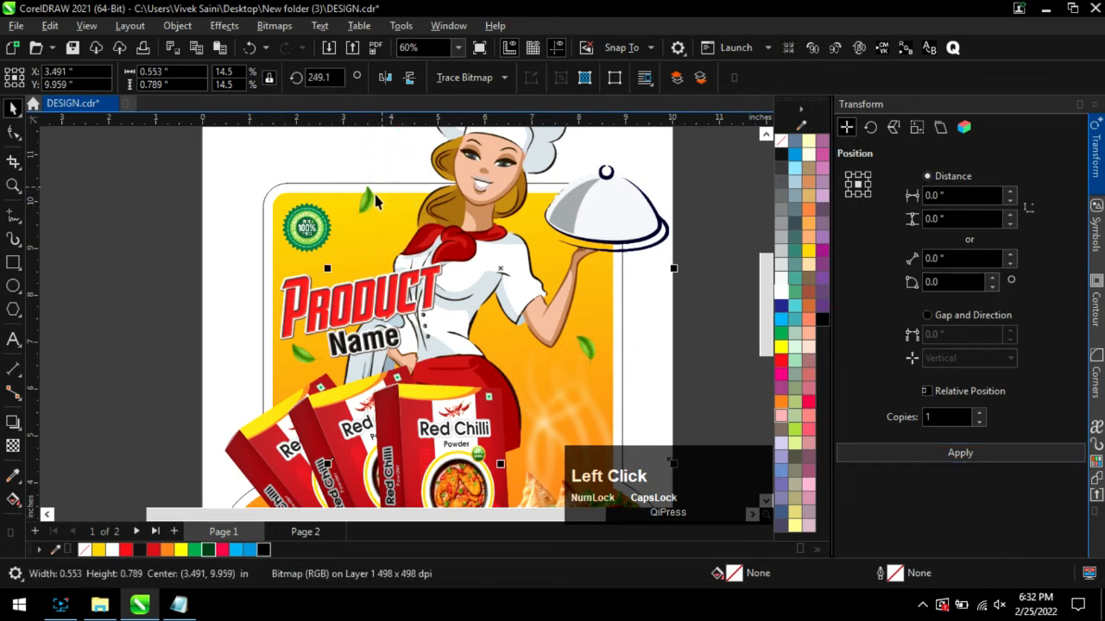
click(370, 199)
mouse_move(384, 182)
mouse_down()
mouse_move(393, 168)
mouse_move(371, 195)
mouse_up()
Trim the leaf on the upper edge with the Shape tool so its tip is cut off along the outer border line.
scroll(369, 198, up, 5)
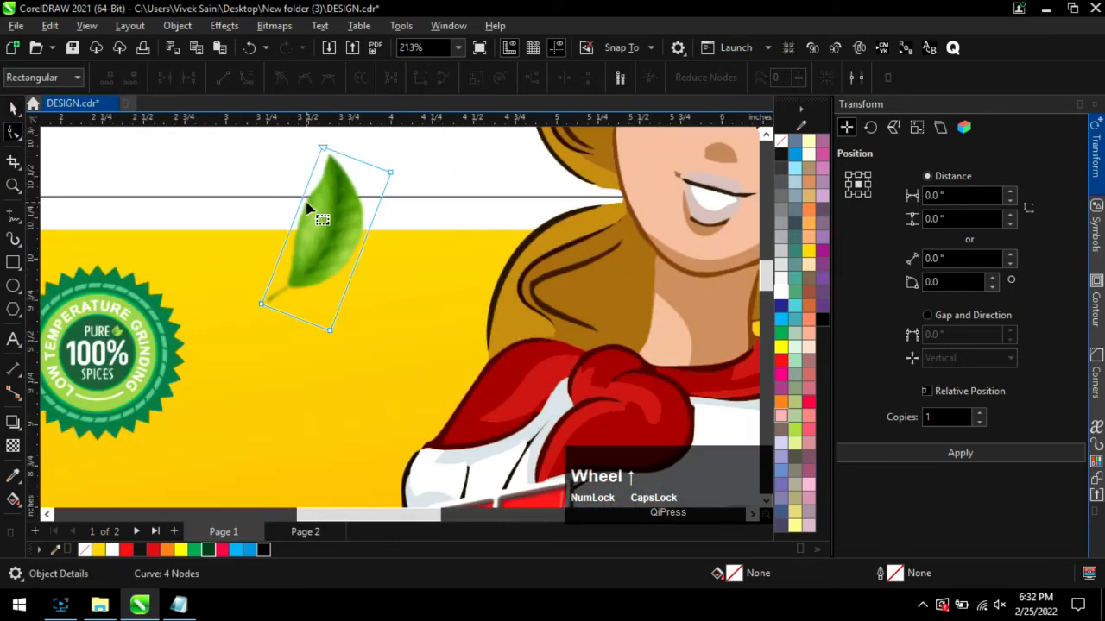
drag(301, 198, 304, 199)
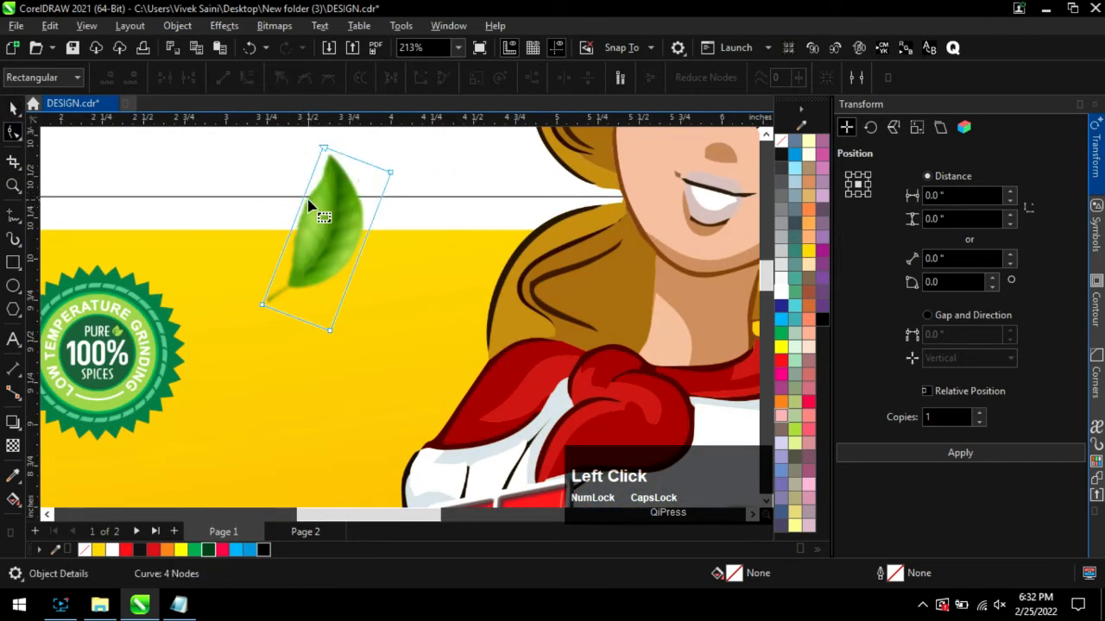
double_click(302, 196)
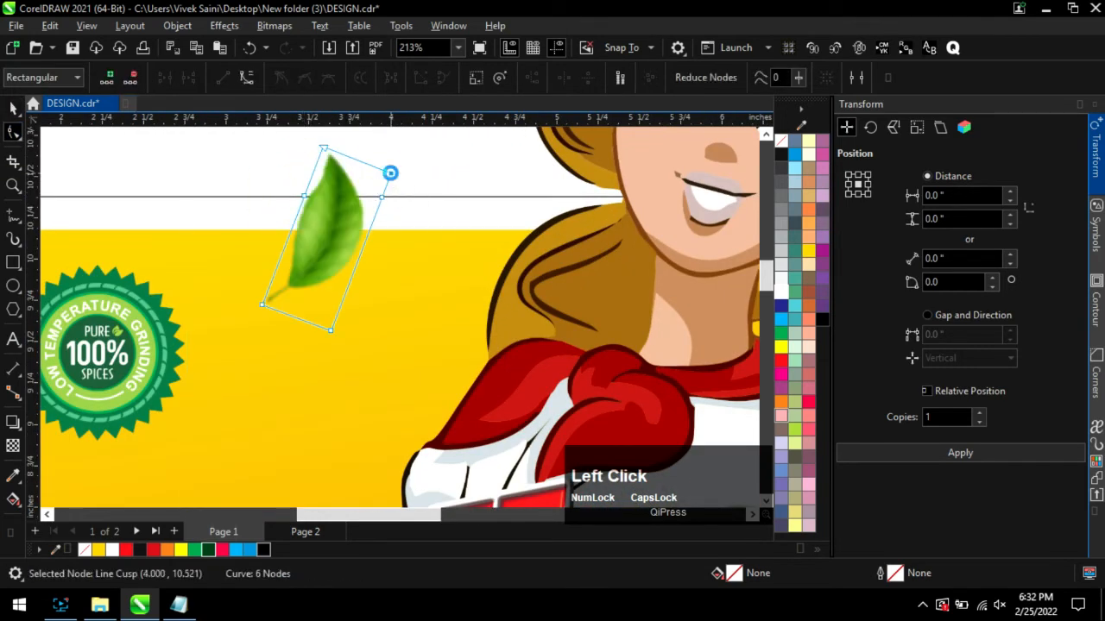
scroll(414, 198, down, 5)
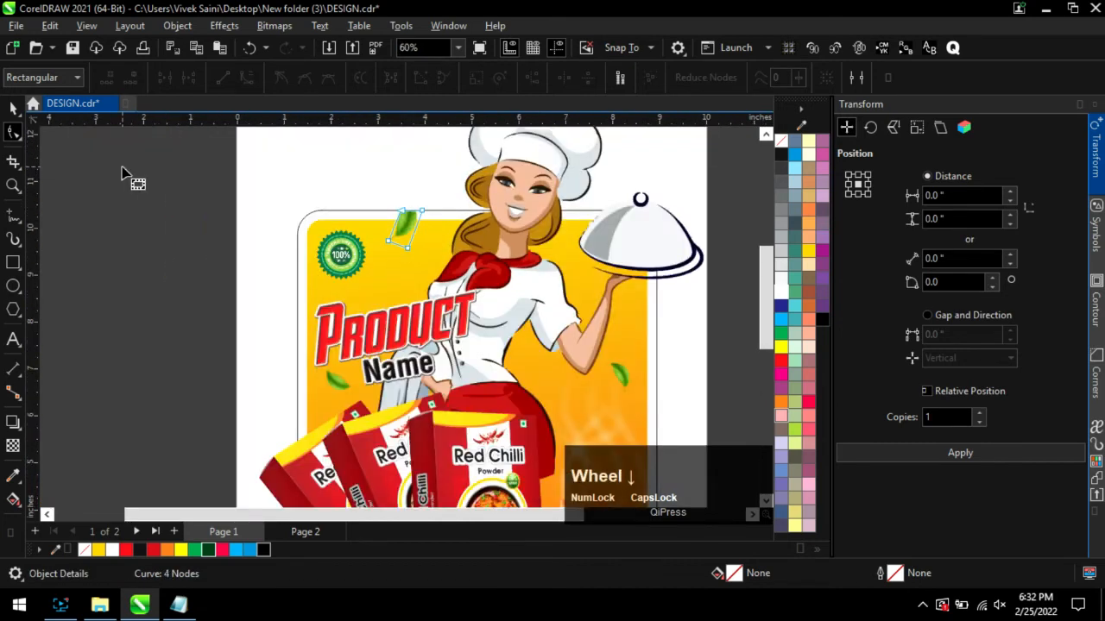
scroll(420, 184, up, 5)
drag(357, 227, 426, 258)
key(space)
click(397, 207)
Enlarge the "Product Name" lettering slightly and deselect it.
scroll(393, 207, down, 4)
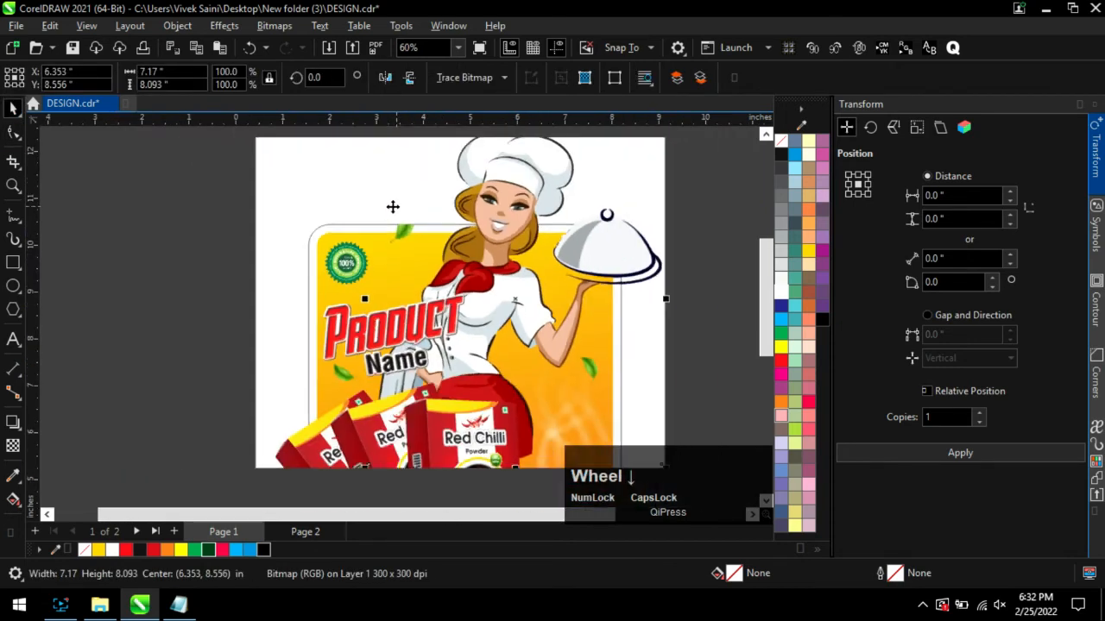
scroll(393, 207, down, 2)
click(385, 281)
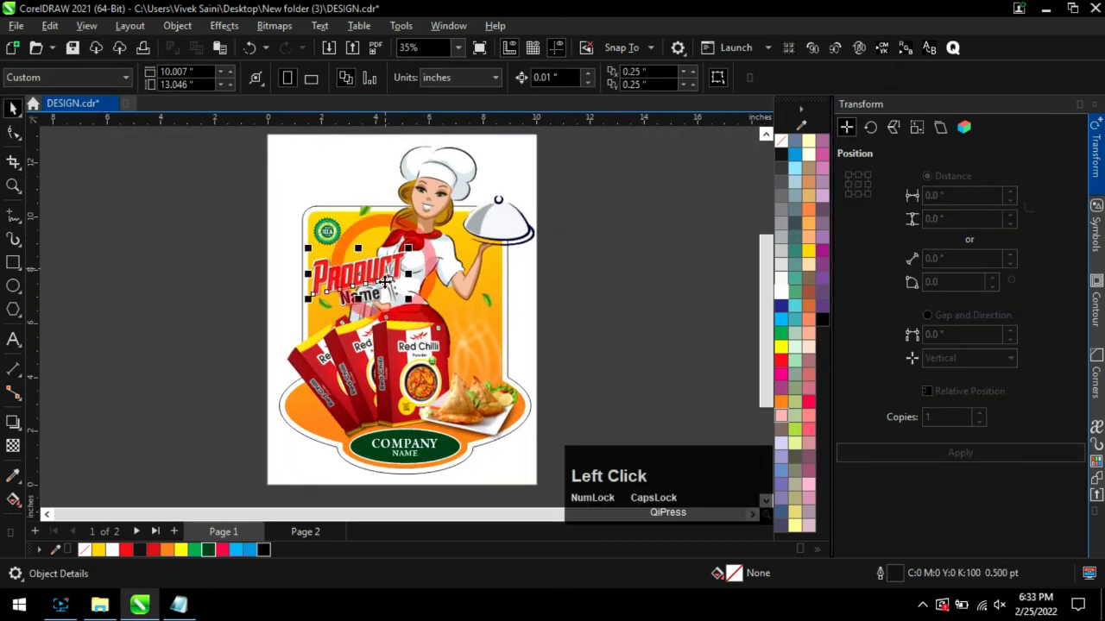
drag(409, 298, 416, 317)
click(649, 316)
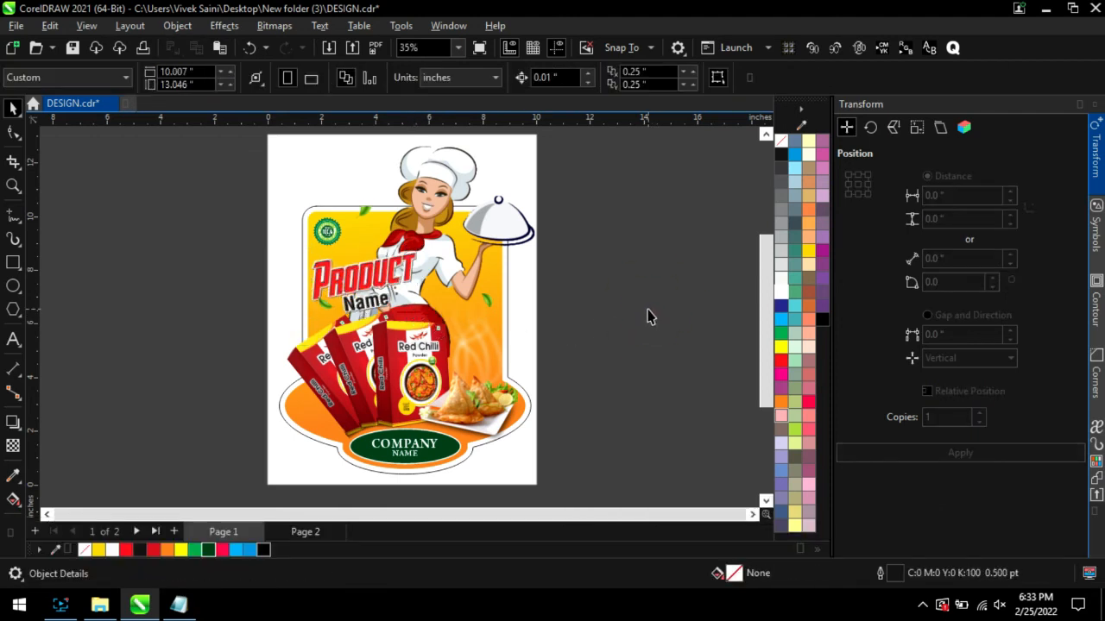
Duplicate the leaf below the chef's arm again and place the copy just above "Product", between the badge and the scarf.
click(483, 305)
click(883, 450)
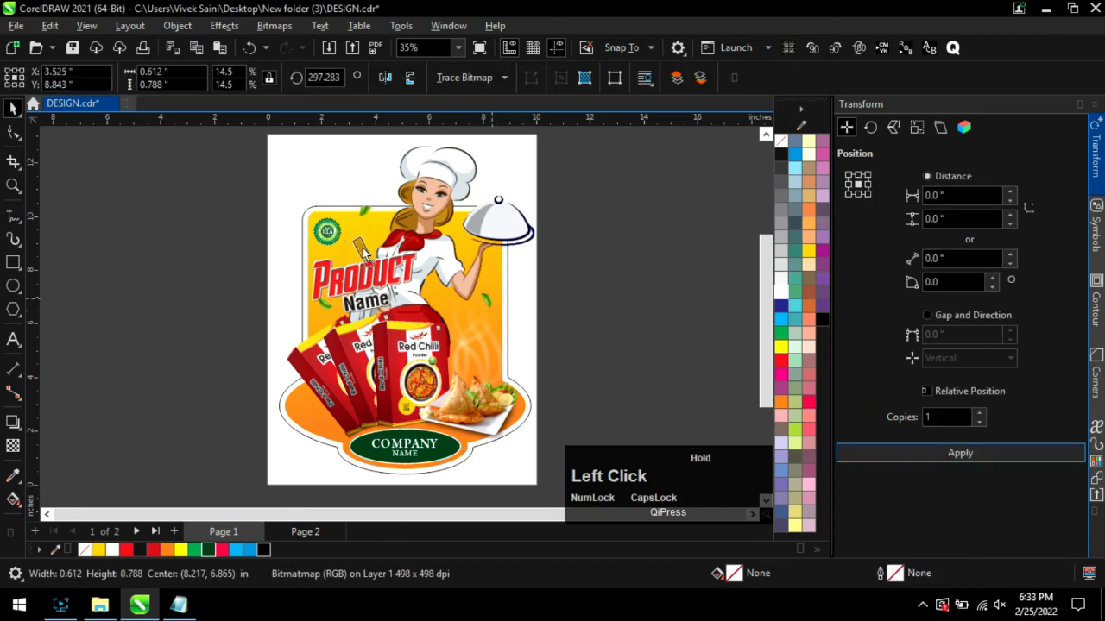
drag(363, 247, 367, 242)
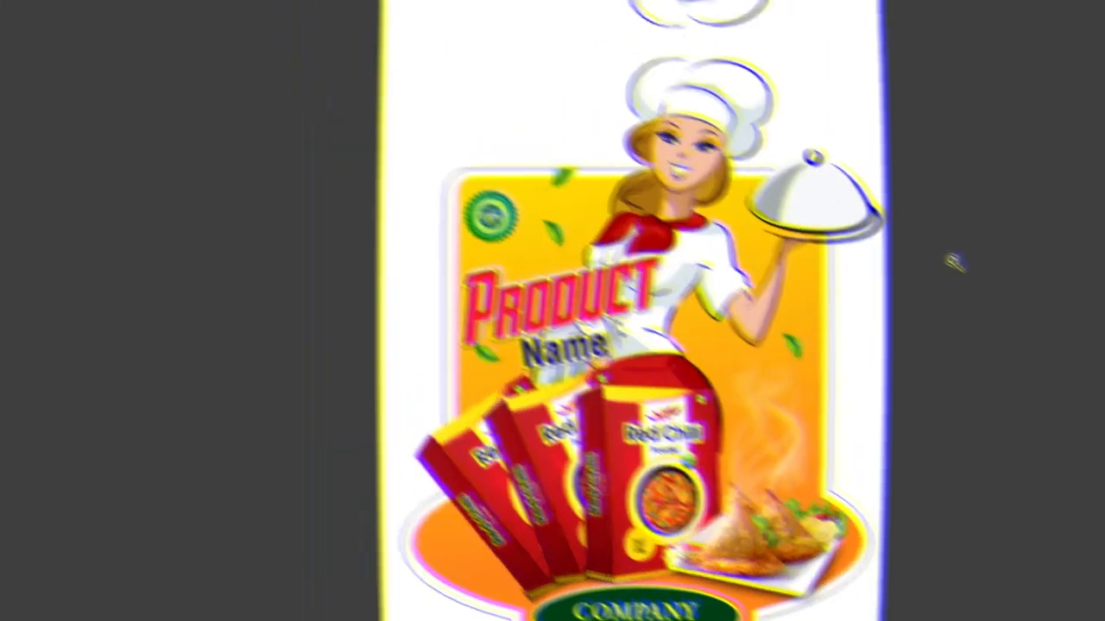